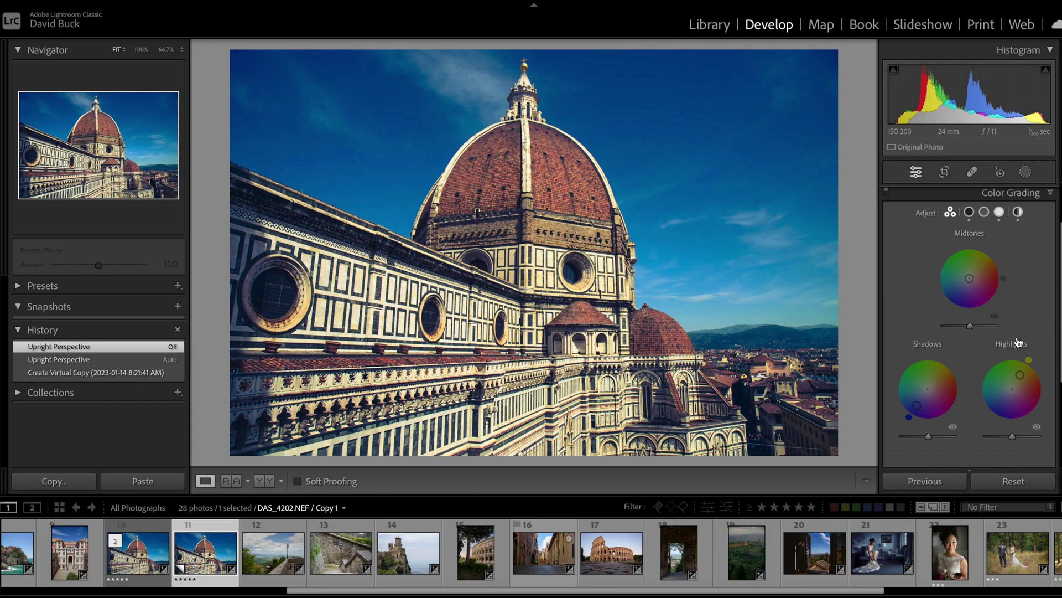
Try an orange midtone tint on the Duomo copy, undo it, and switch to the original DAS_4202.
{"action": "mouse_move", "coordinate": [985, 301]}
{"action": "left_mouse_down"}
{"action": "mouse_move", "coordinate": [981, 269]}
{"action": "mouse_move", "coordinate": [955, 255]}
{"action": "mouse_move", "coordinate": [952, 299]}
{"action": "mouse_move", "coordinate": [983, 301]}
{"action": "mouse_move", "coordinate": [994, 284]}
{"action": "left_mouse_up"}
{"action": "key", "text": "ctrl+z"}
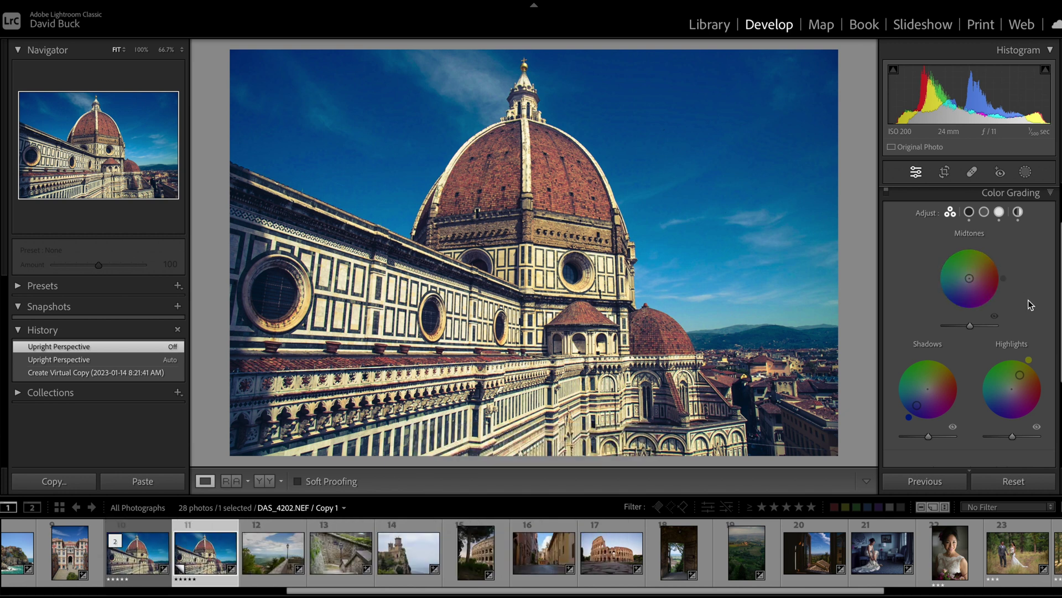
{"action": "scroll", "coordinate": [1027, 299], "scroll_direction": "up", "scroll_amount": 1}
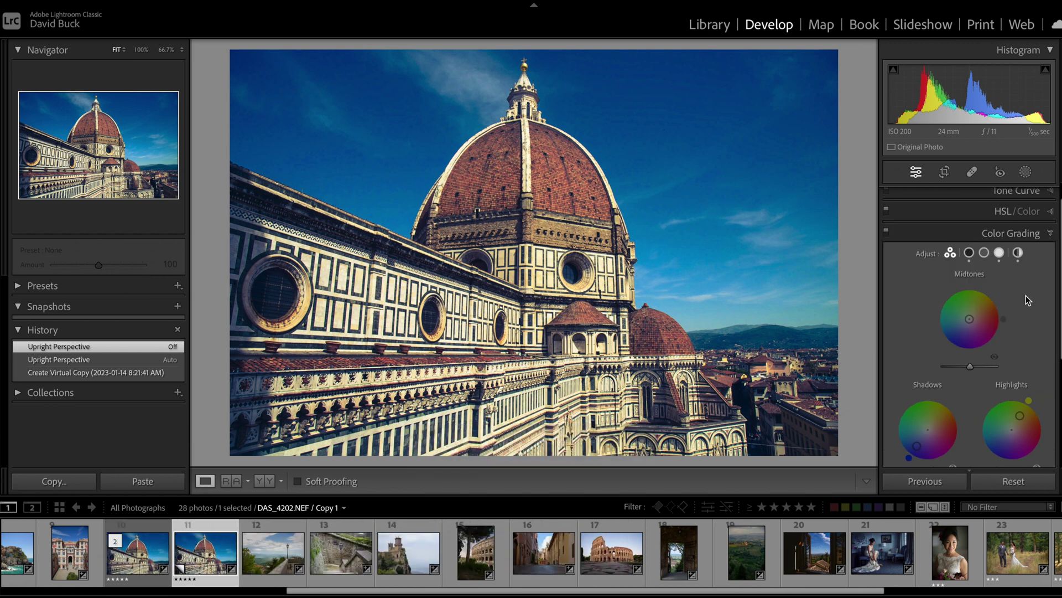
{"action": "scroll", "coordinate": [1032, 314], "scroll_direction": "down", "scroll_amount": 1}
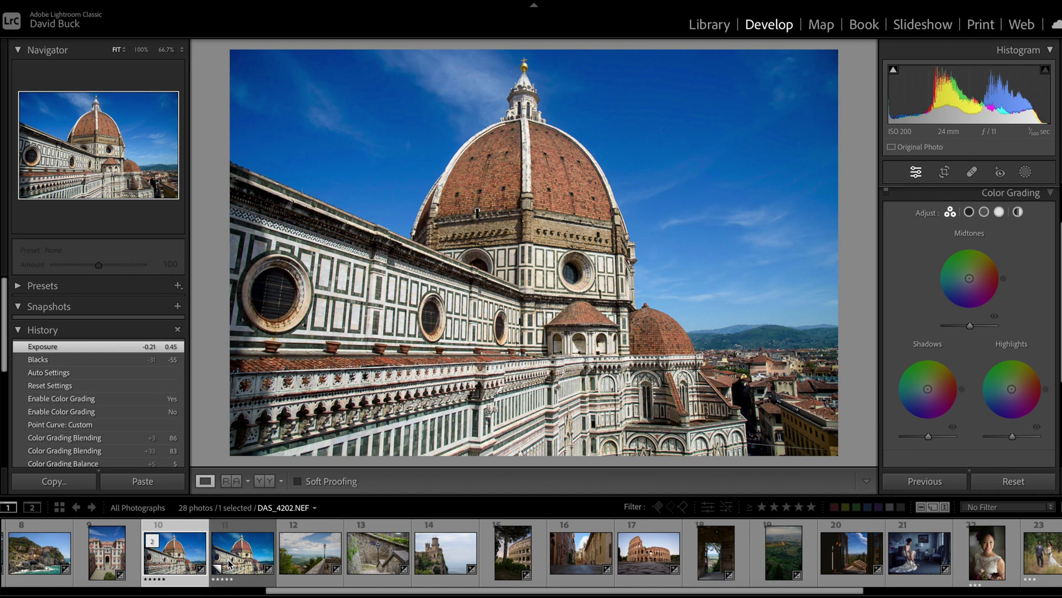
Reselect the Duomo's Copy 1 and undo Reset Settings to restore its blue shadows and yellow highlights.
{"action": "left_click", "coordinate": [229, 564]}
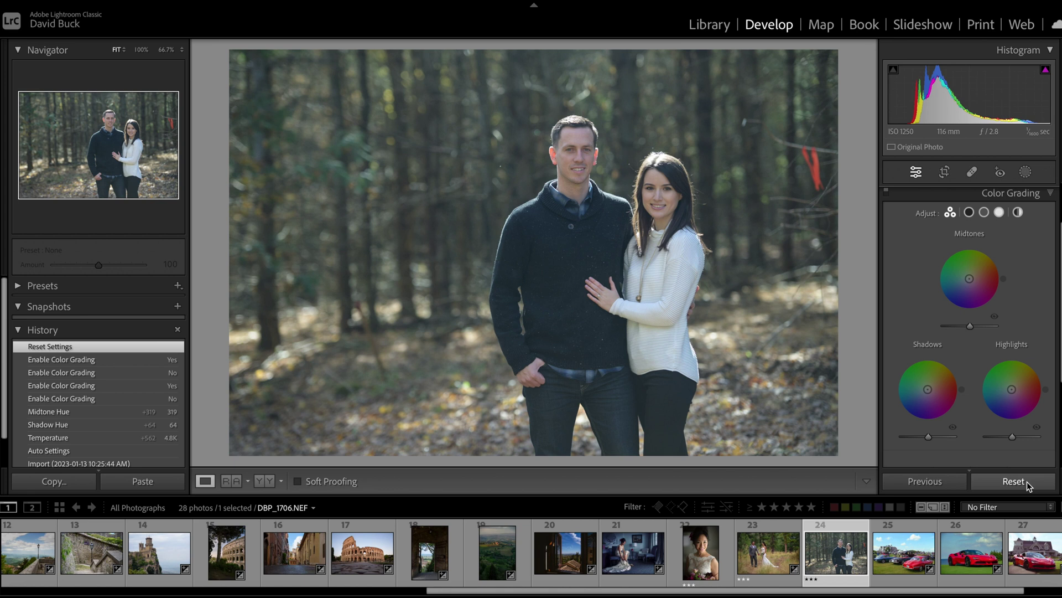
{"action": "key", "text": "ctrl+z"}
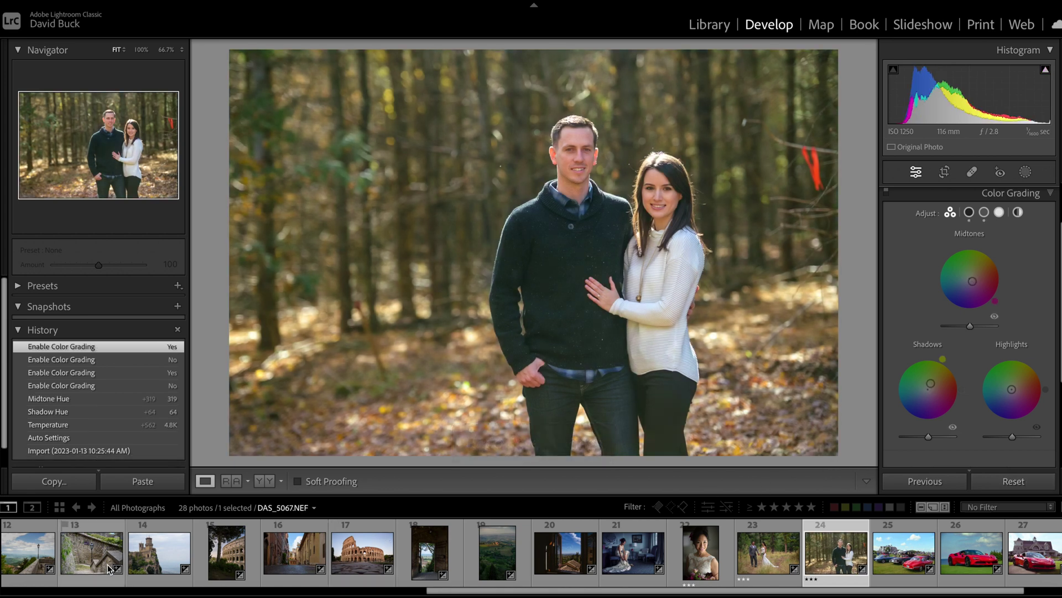
{"action": "scroll", "coordinate": [332, 553], "scroll_direction": "up", "scroll_amount": 4}
{"action": "left_click", "coordinate": [239, 562]}
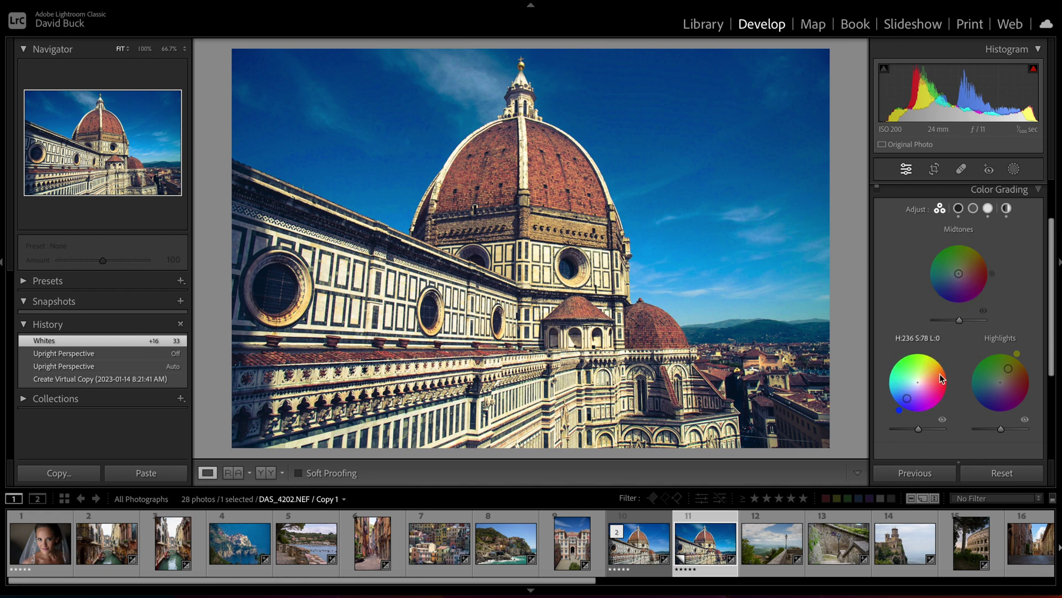
{"action": "left_click", "coordinate": [958, 209]}
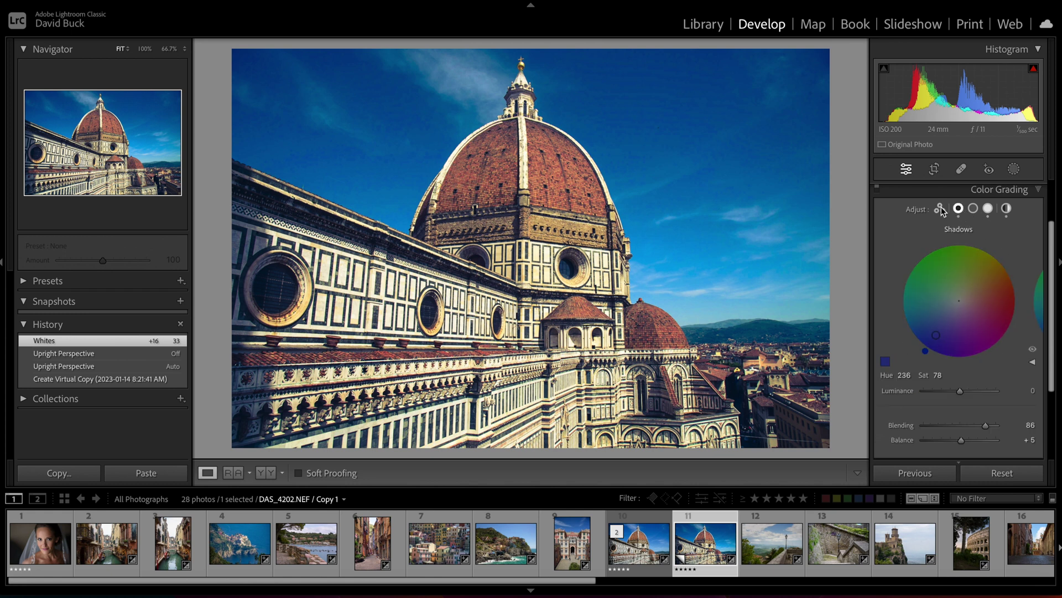
Try magenta and red shadow tints, then settle the shadows on blue at hue 235, saturation 71.
{"action": "left_click", "coordinate": [940, 209]}
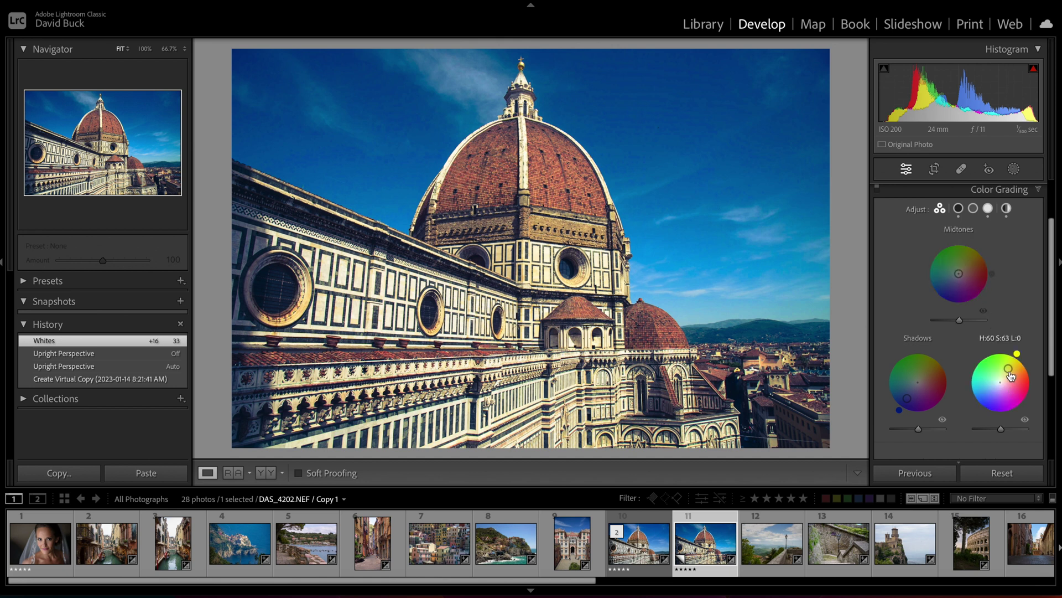
{"action": "left_click", "coordinate": [941, 394]}
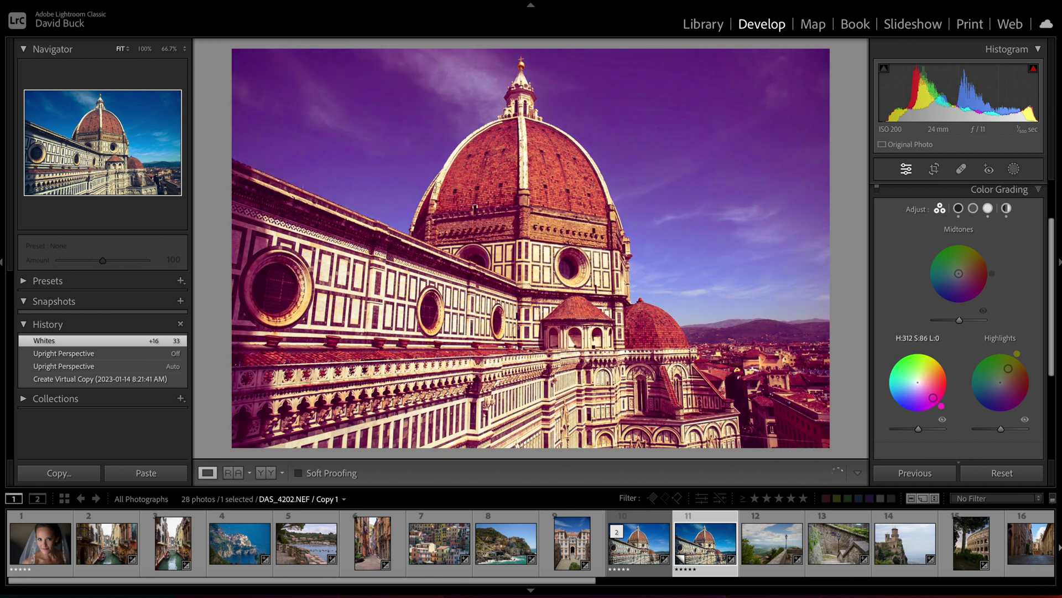
{"action": "left_click_drag", "start_coordinate": [939, 394], "coordinate": [941, 381]}
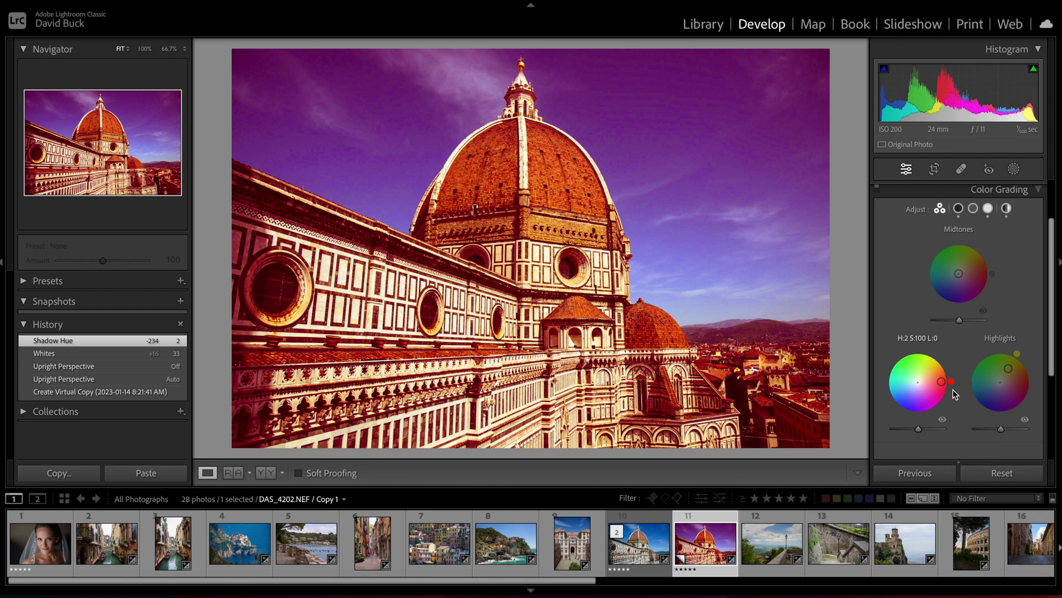
{"action": "left_click_drag", "start_coordinate": [941, 381], "coordinate": [941, 382]}
{"action": "left_click_drag", "start_coordinate": [942, 393], "coordinate": [908, 397]}
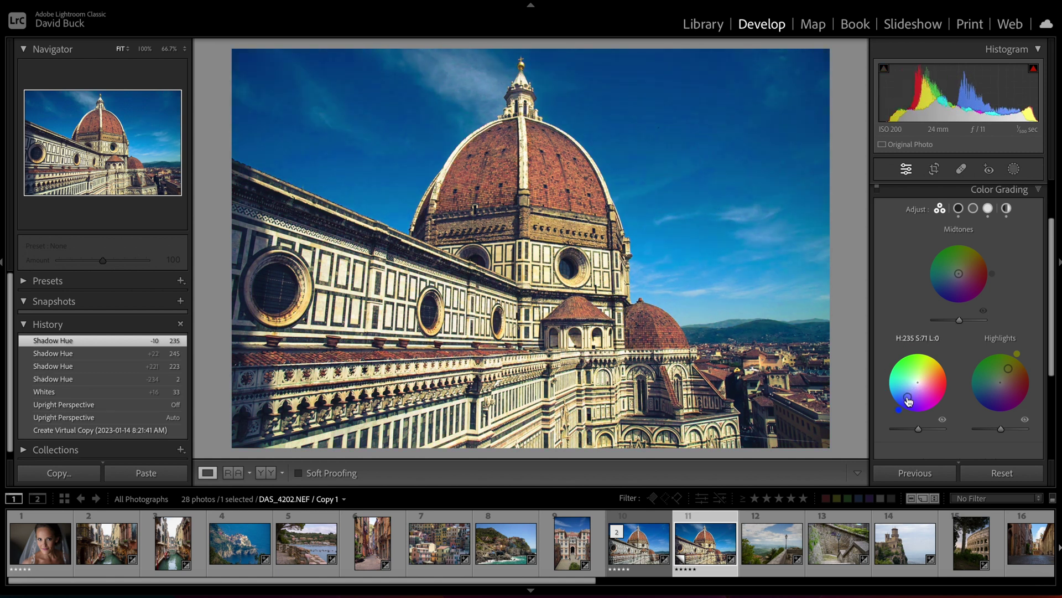
Toggle the Shadows and Highlights grading off and on to compare, then show the Shadows wheel alone.
{"action": "left_click", "coordinate": [942, 420]}
{"action": "left_click", "coordinate": [942, 420]}
{"action": "left_click", "coordinate": [1025, 420]}
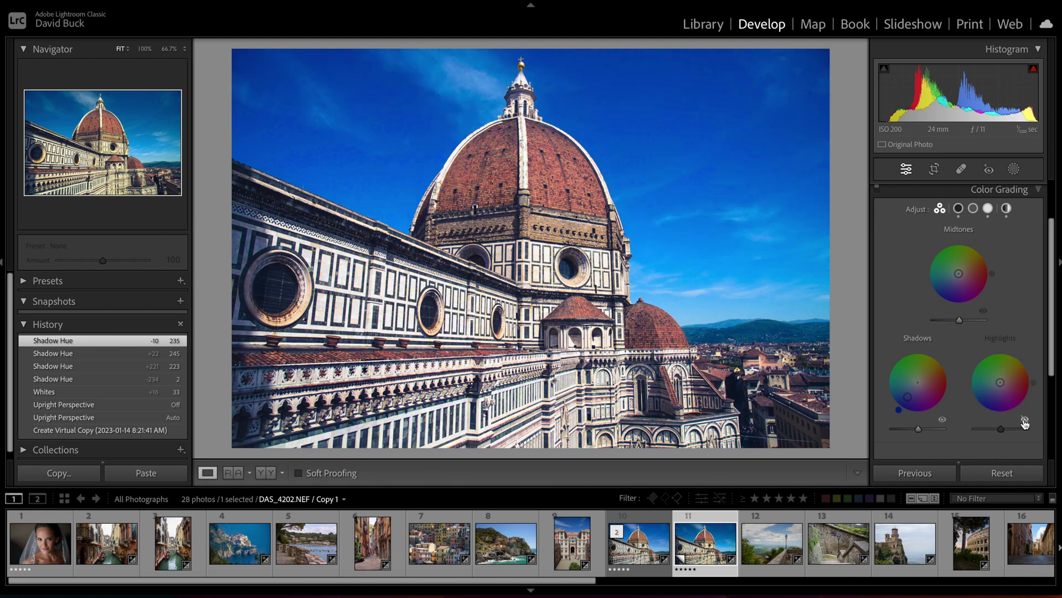
{"action": "left_click", "coordinate": [1024, 421]}
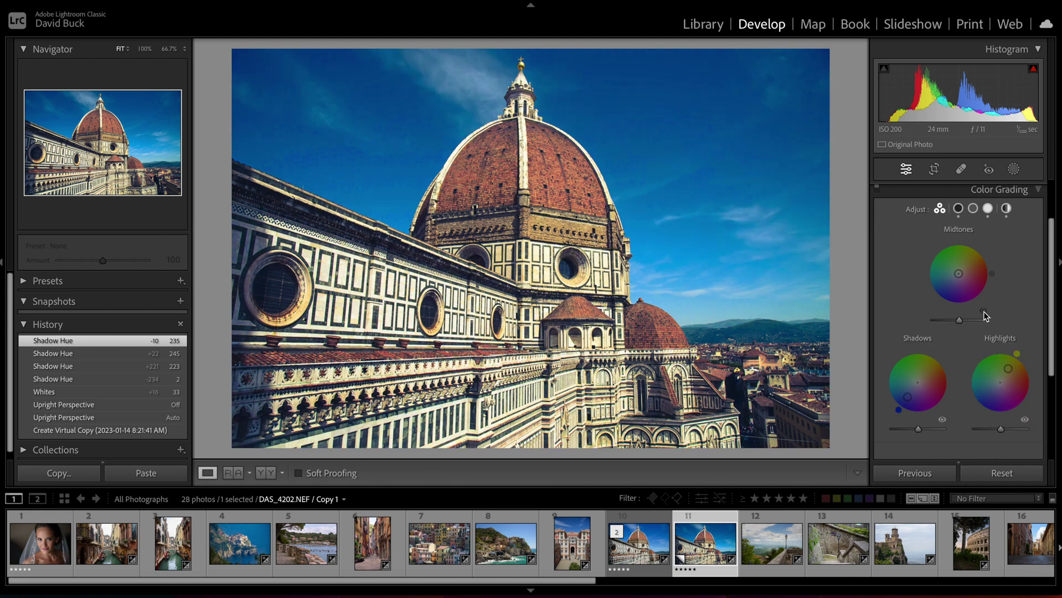
{"action": "left_click", "coordinate": [1024, 420]}
{"action": "left_click", "coordinate": [1025, 420]}
{"action": "left_click", "coordinate": [959, 209]}
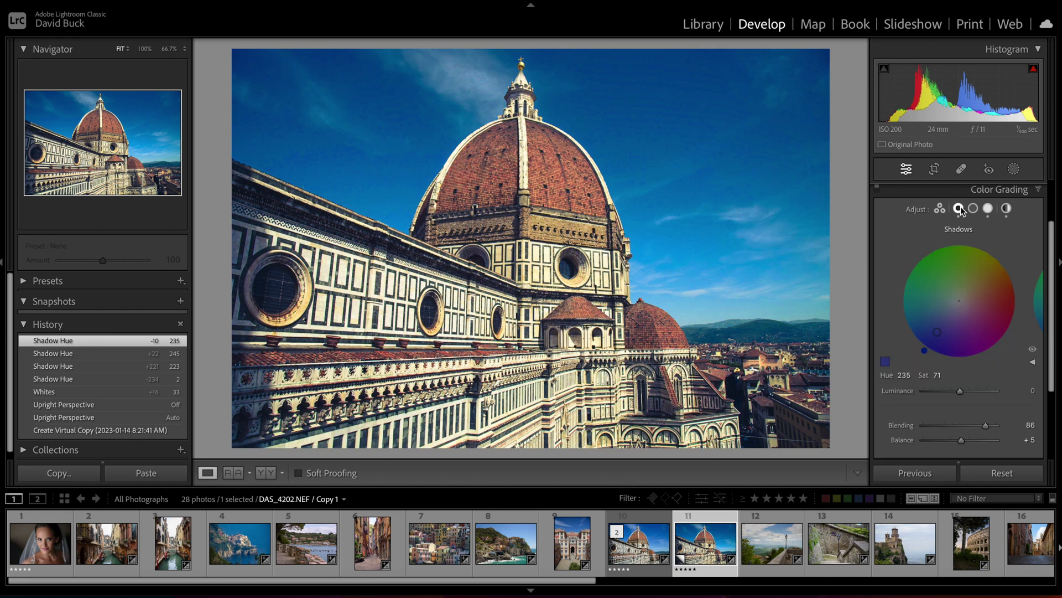
Sample colours from the photo with the Custom Colors eyedropper, then set shadows to hue 230, saturation 60.
{"action": "left_click", "coordinate": [885, 364]}
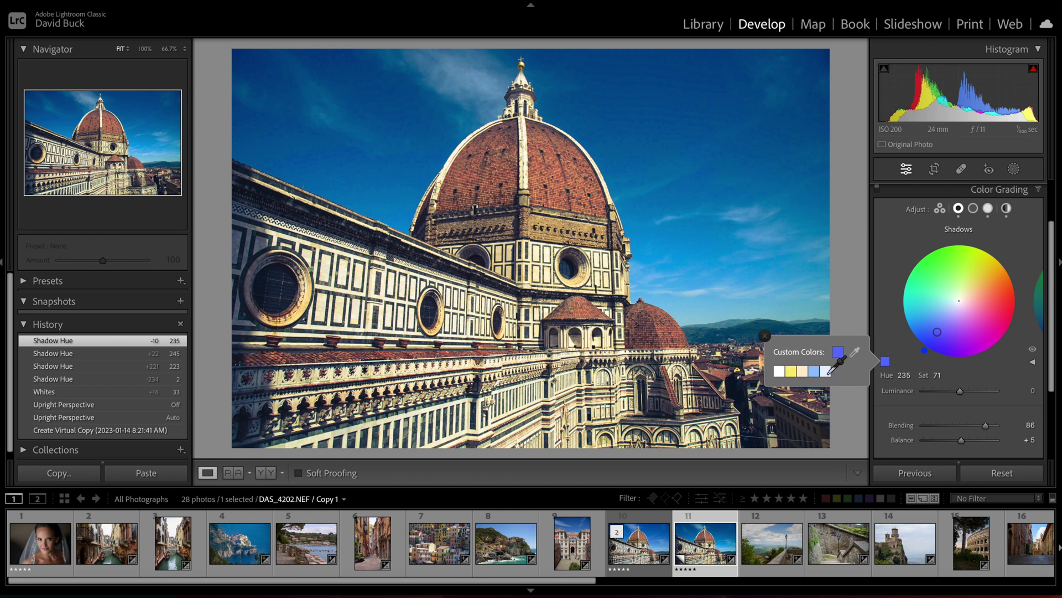
{"action": "left_click", "coordinate": [856, 355]}
{"action": "left_click_drag", "start_coordinate": [860, 346], "coordinate": [526, 237]}
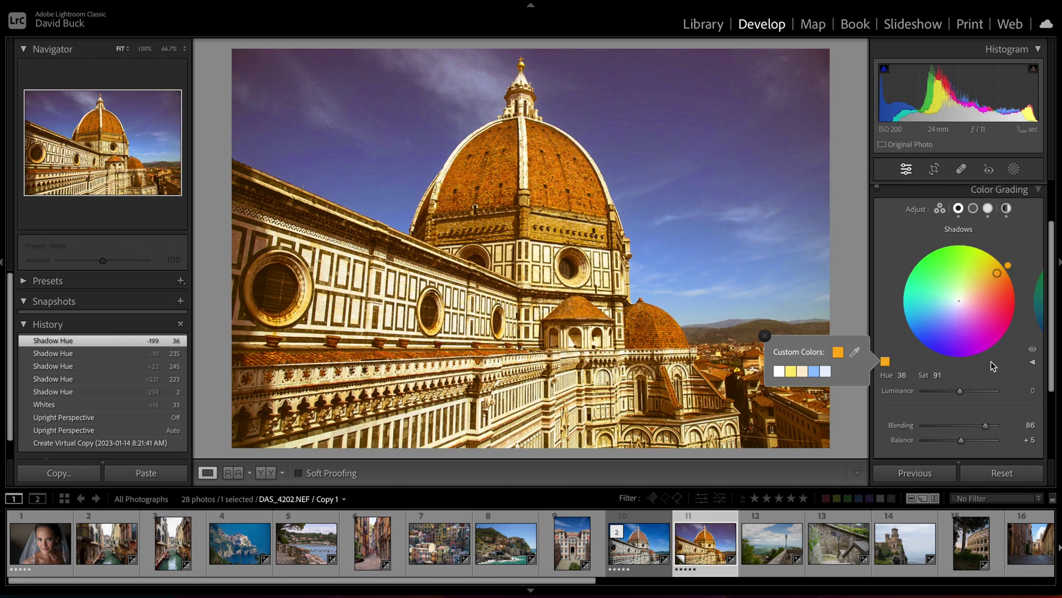
{"action": "left_click", "coordinate": [925, 334]}
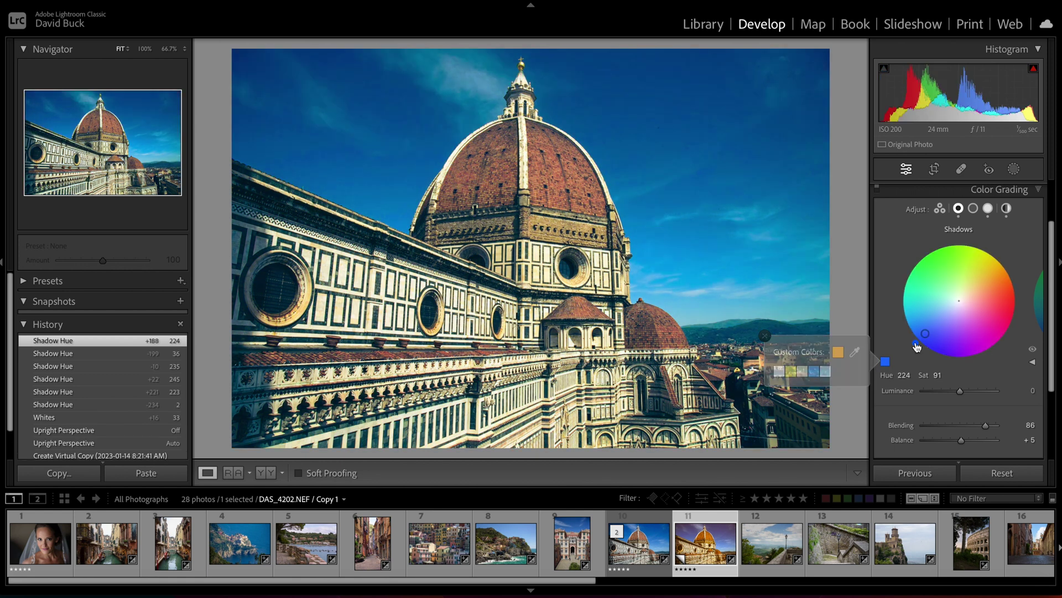
{"action": "left_click_drag", "start_coordinate": [927, 339], "coordinate": [938, 326]}
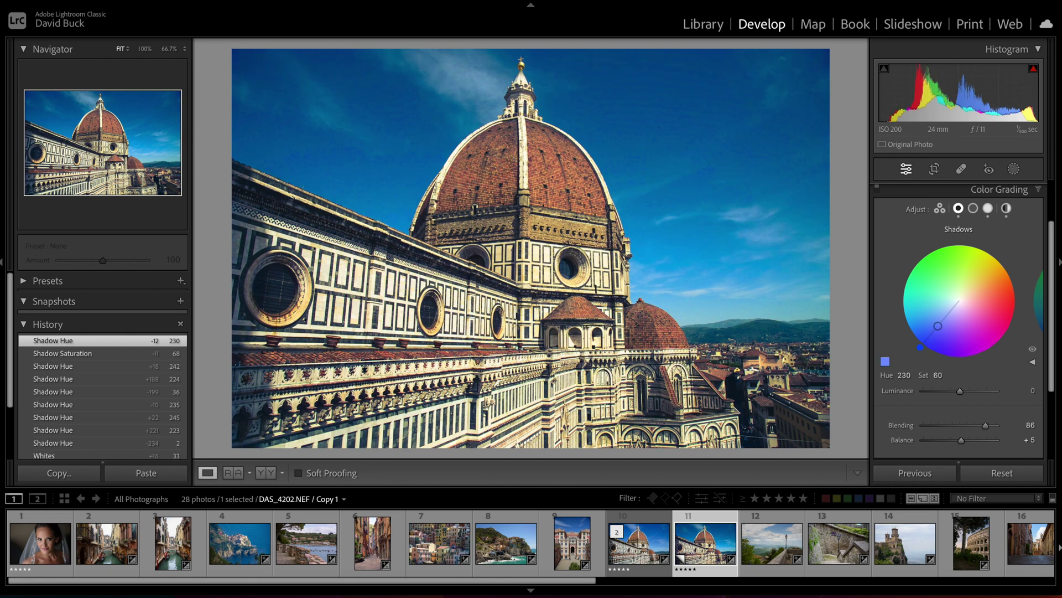
{"action": "mouse_move", "coordinate": [964, 389]}
{"action": "left_mouse_down"}
{"action": "mouse_move", "coordinate": [998, 397]}
{"action": "mouse_move", "coordinate": [889, 398]}
{"action": "mouse_move", "coordinate": [961, 395]}
{"action": "left_mouse_up"}
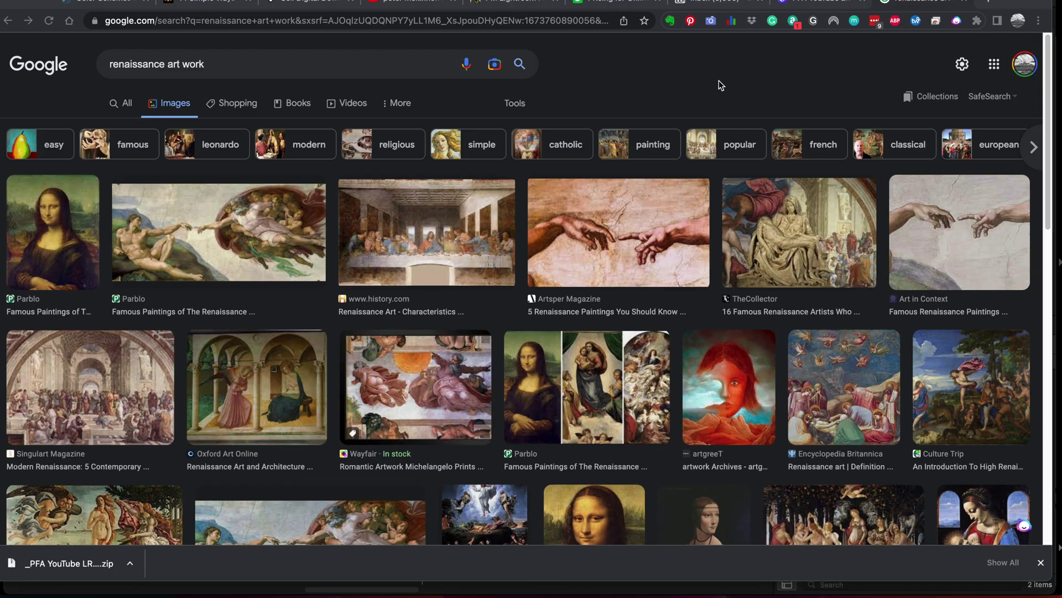
{"action": "scroll", "coordinate": [720, 83], "scroll_direction": "down", "scroll_amount": 4}
{"action": "scroll", "coordinate": [718, 81], "scroll_direction": "down", "scroll_amount": 5}
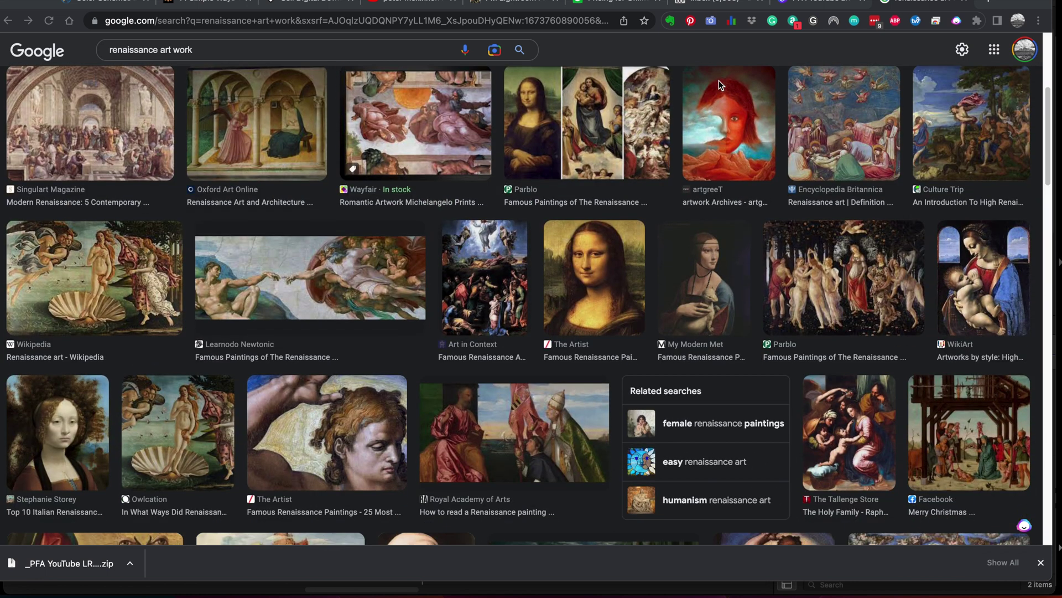
{"action": "scroll", "coordinate": [719, 81], "scroll_direction": "down", "scroll_amount": 5}
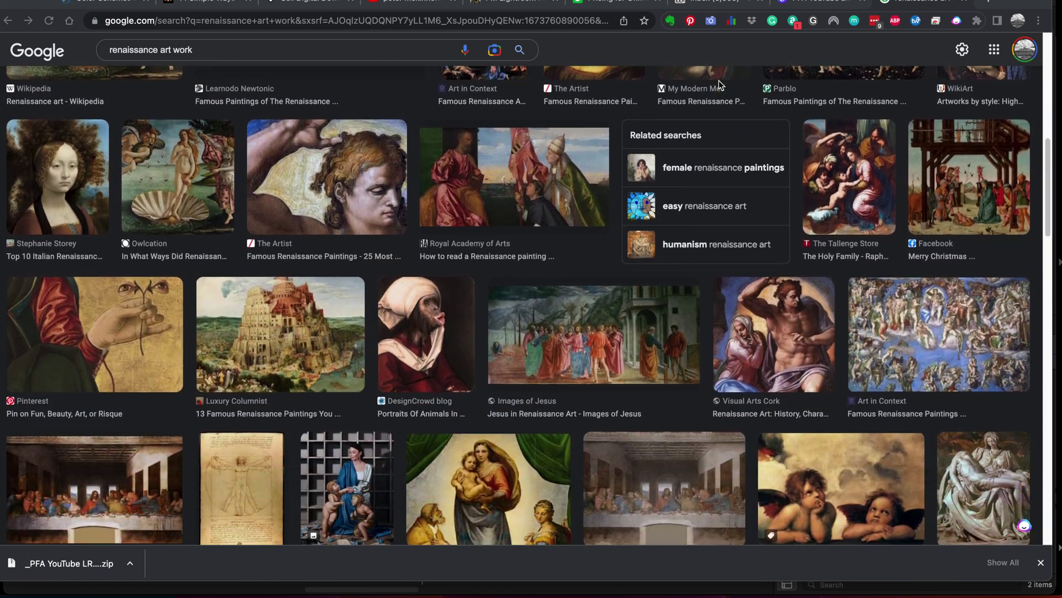
{"action": "scroll", "coordinate": [719, 83], "scroll_direction": "down", "scroll_amount": 2}
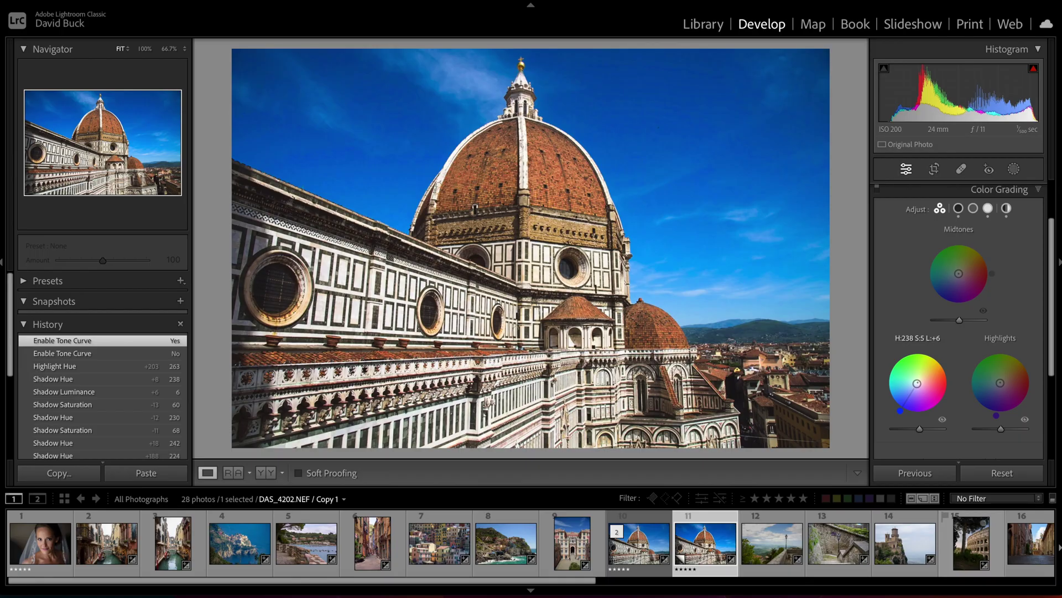
{"action": "left_click_drag", "start_coordinate": [913, 387], "coordinate": [908, 383]}
Add a faint red highlight tint, set tone curve Shadows -48 and Highlights +29, then open the bride photo.
{"action": "left_click", "coordinate": [1008, 386]}
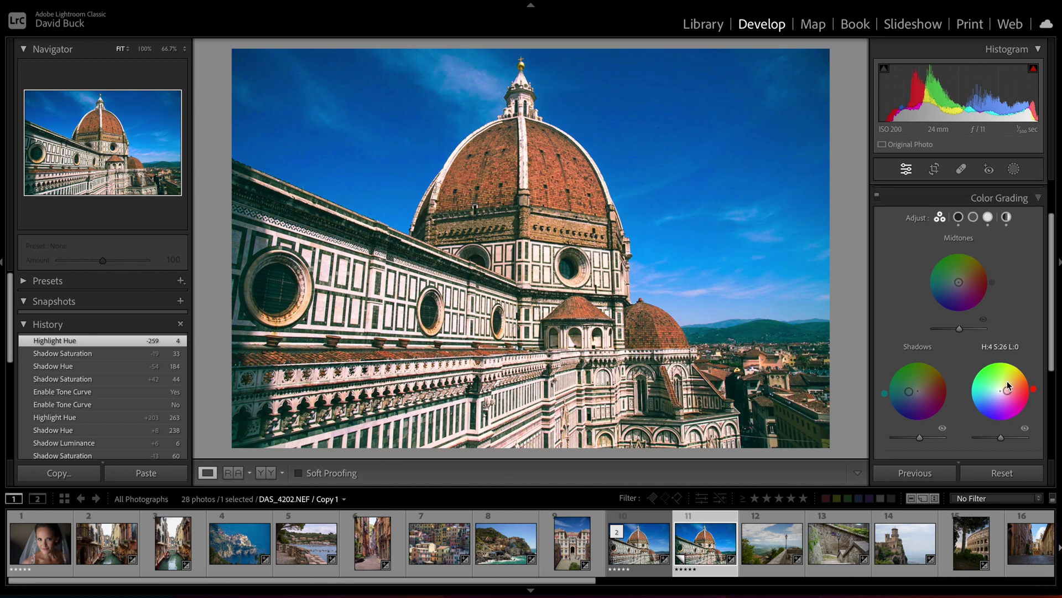
{"action": "scroll", "coordinate": [1007, 380], "scroll_direction": "up", "scroll_amount": 2}
{"action": "left_click", "coordinate": [1004, 207]}
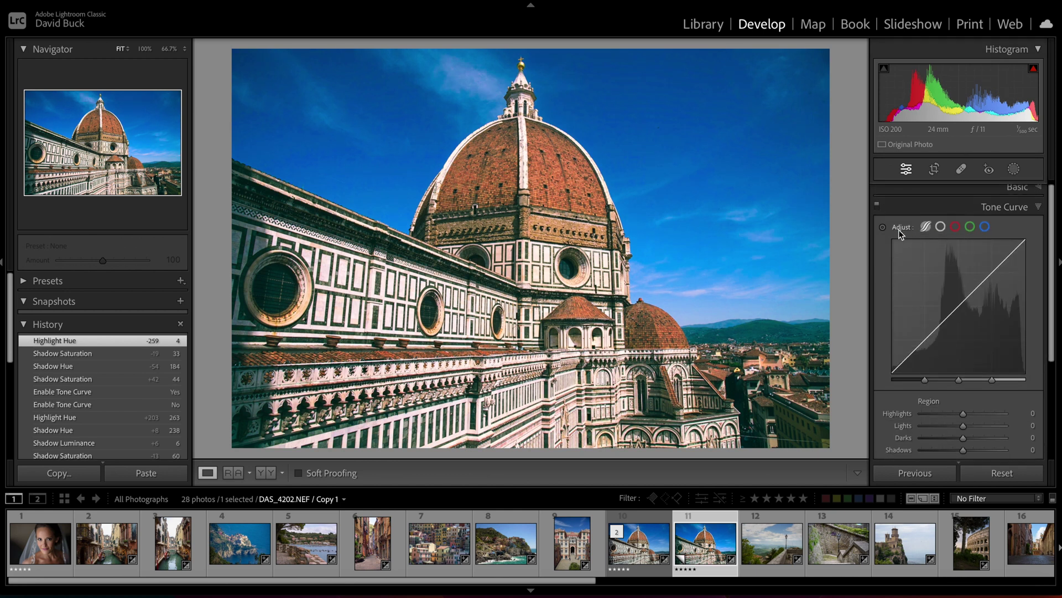
{"action": "left_click", "coordinate": [883, 226]}
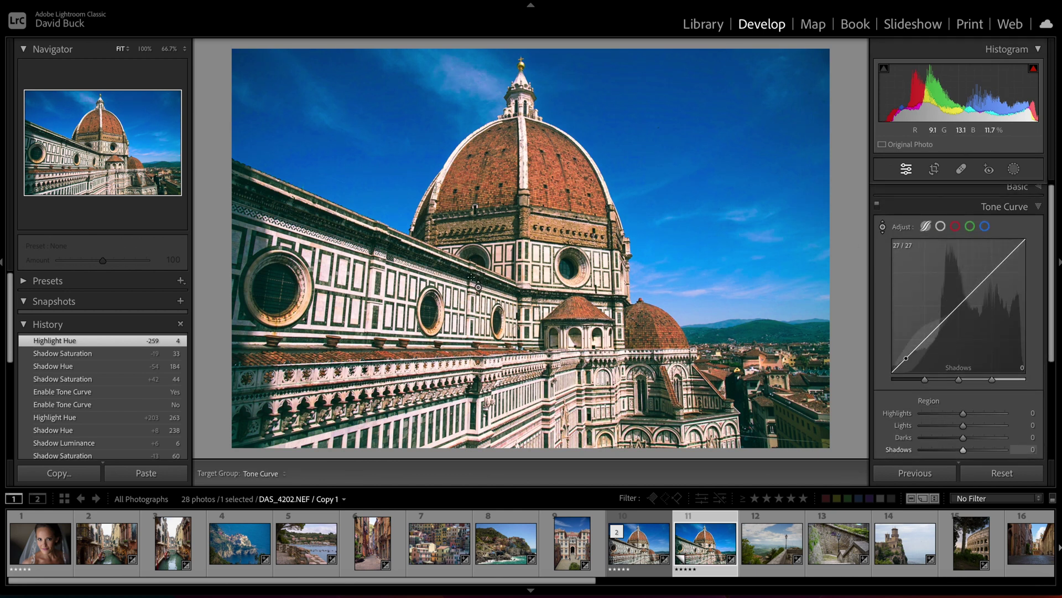
{"action": "left_click_drag", "start_coordinate": [475, 280], "coordinate": [475, 310]}
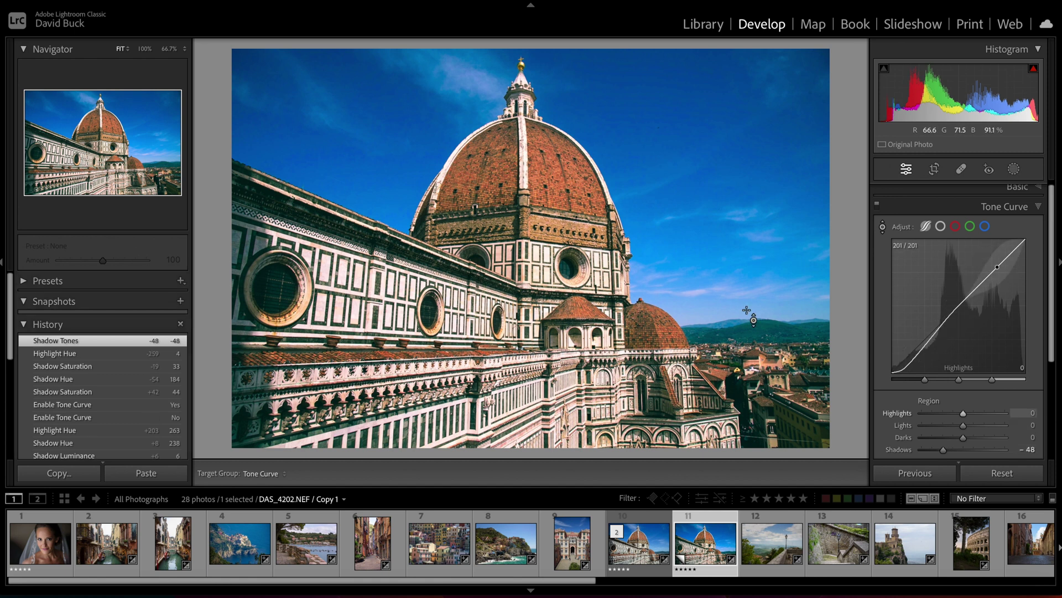
{"action": "left_click_drag", "start_coordinate": [747, 311], "coordinate": [700, 293]}
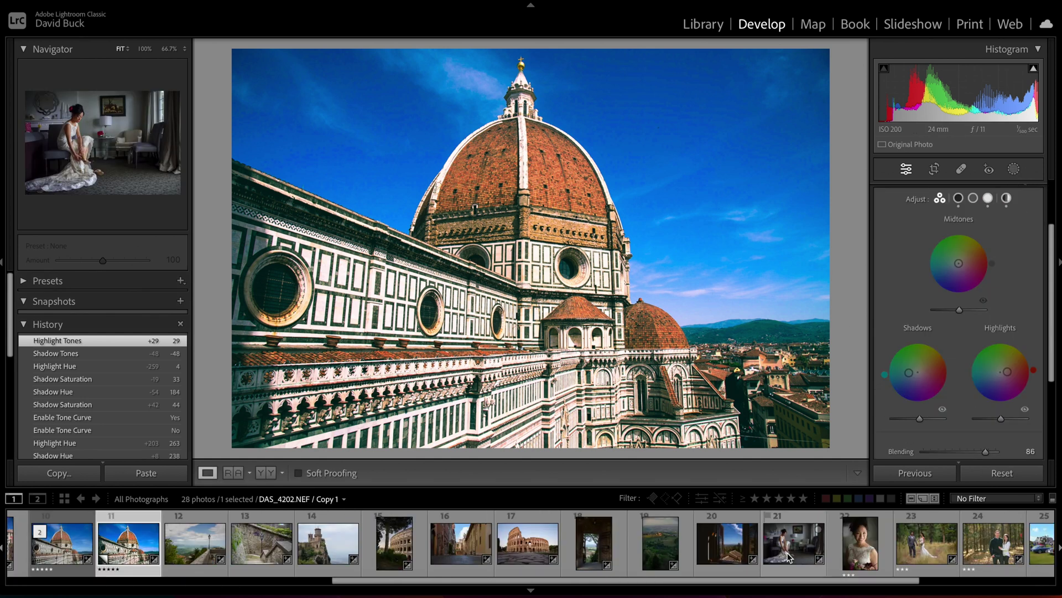
{"action": "left_click", "coordinate": [790, 556]}
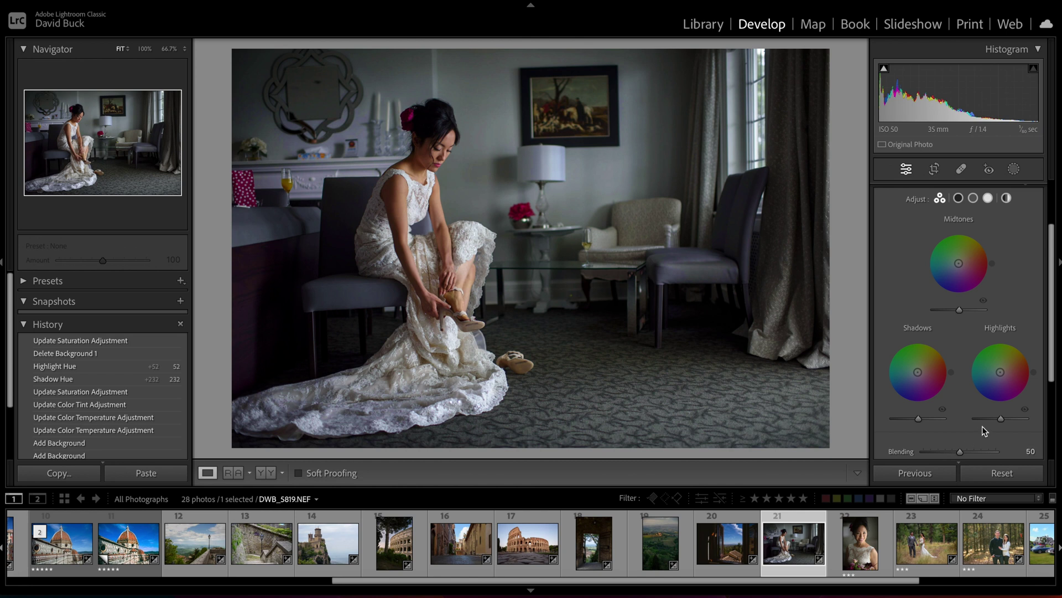
Mask the bride photo's background with Select Background and cool it to Temp -28.
{"action": "left_click", "coordinate": [1015, 171]}
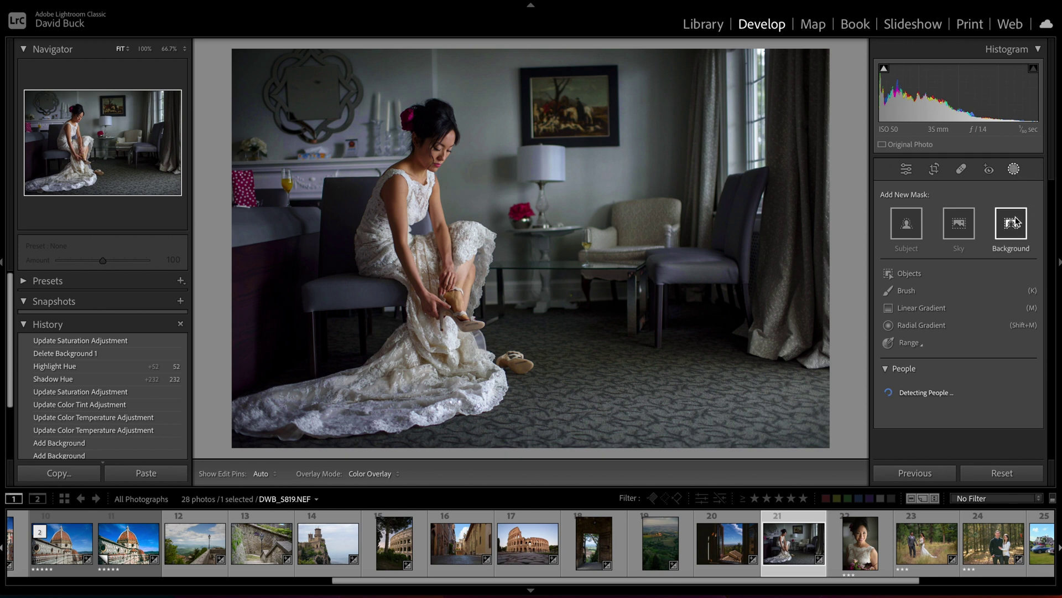
{"action": "left_click", "coordinate": [1016, 220]}
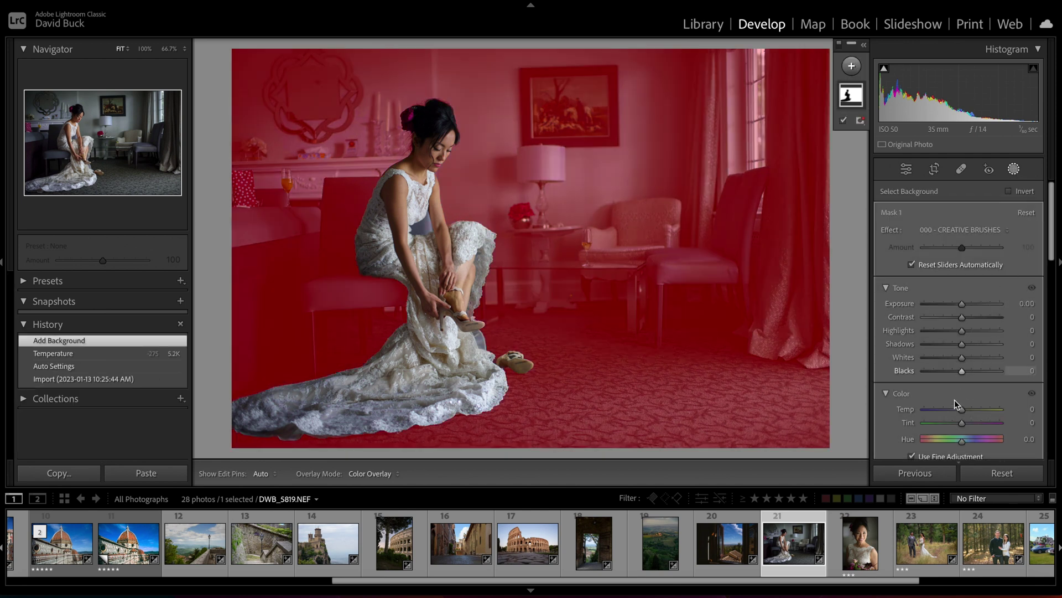
{"action": "left_click_drag", "start_coordinate": [953, 409], "coordinate": [952, 410]}
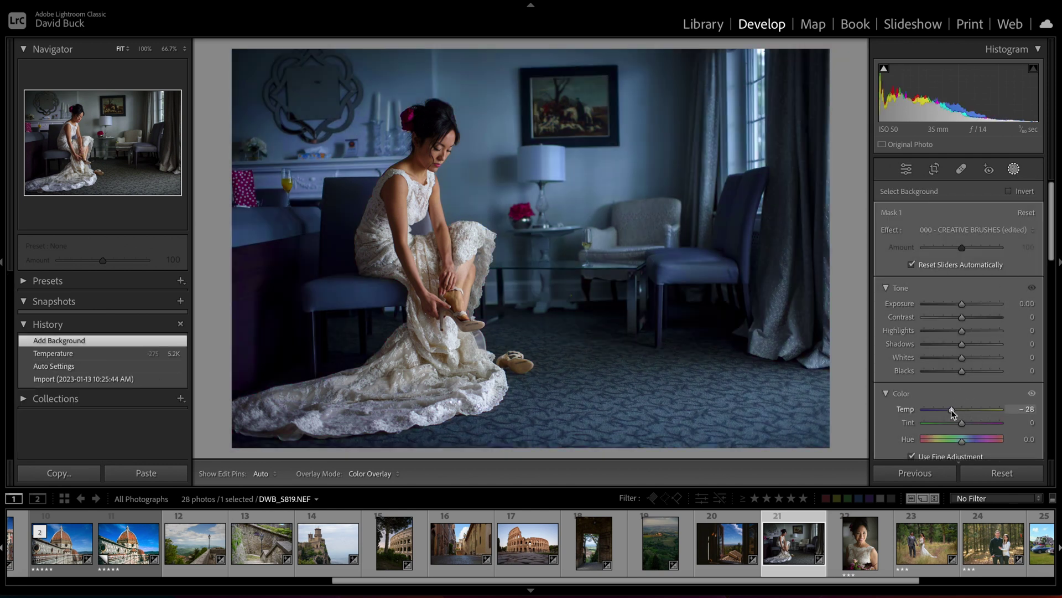
{"action": "scroll", "coordinate": [952, 412], "scroll_direction": "down", "scroll_amount": 2}
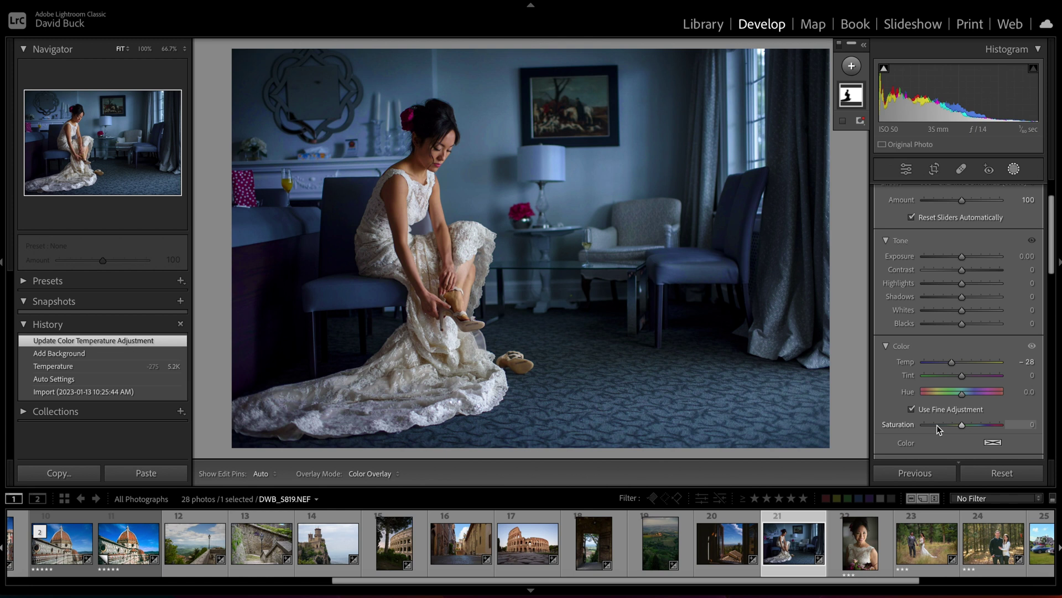
{"action": "left_click", "coordinate": [937, 424]}
Desaturate the background mask, then grade shadows blue (hue 238) and highlights yellow (hue 58).
{"action": "left_click_drag", "start_coordinate": [1051, 230], "coordinate": [1053, 362]}
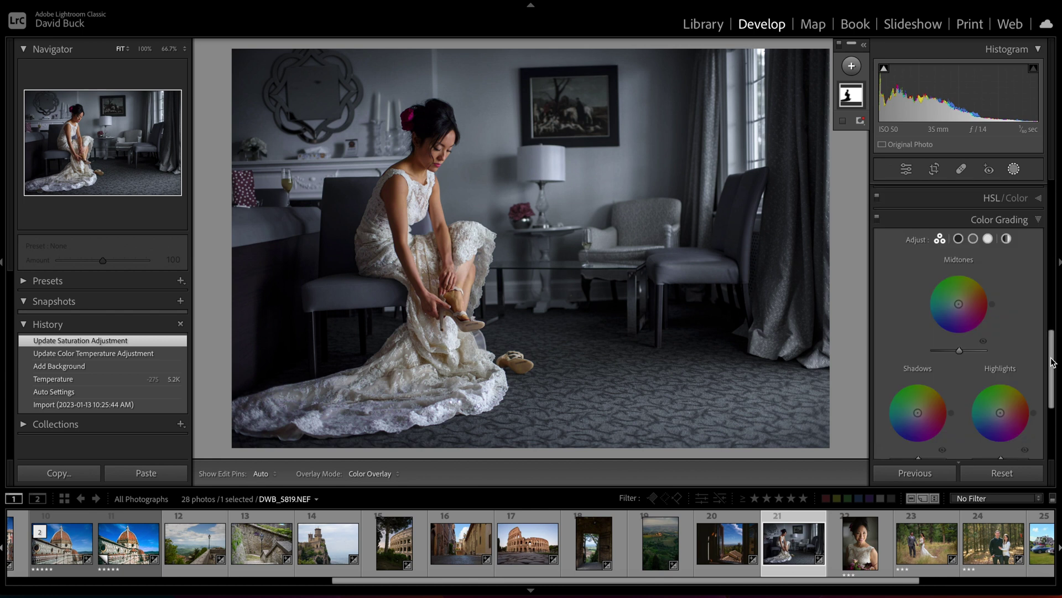
{"action": "left_click_drag", "start_coordinate": [911, 425], "coordinate": [913, 420]}
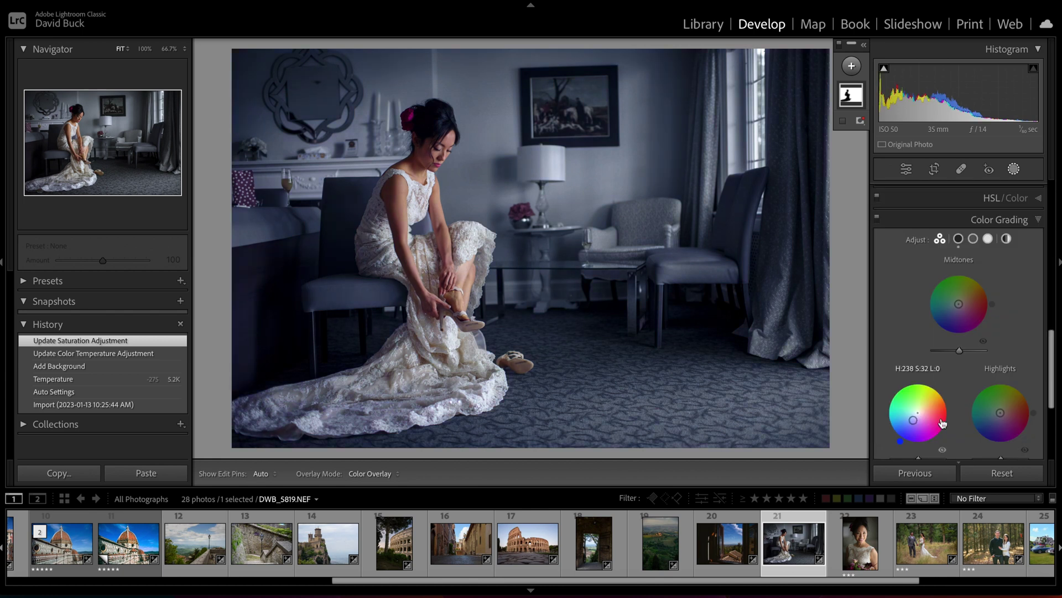
{"action": "left_click", "coordinate": [1007, 401]}
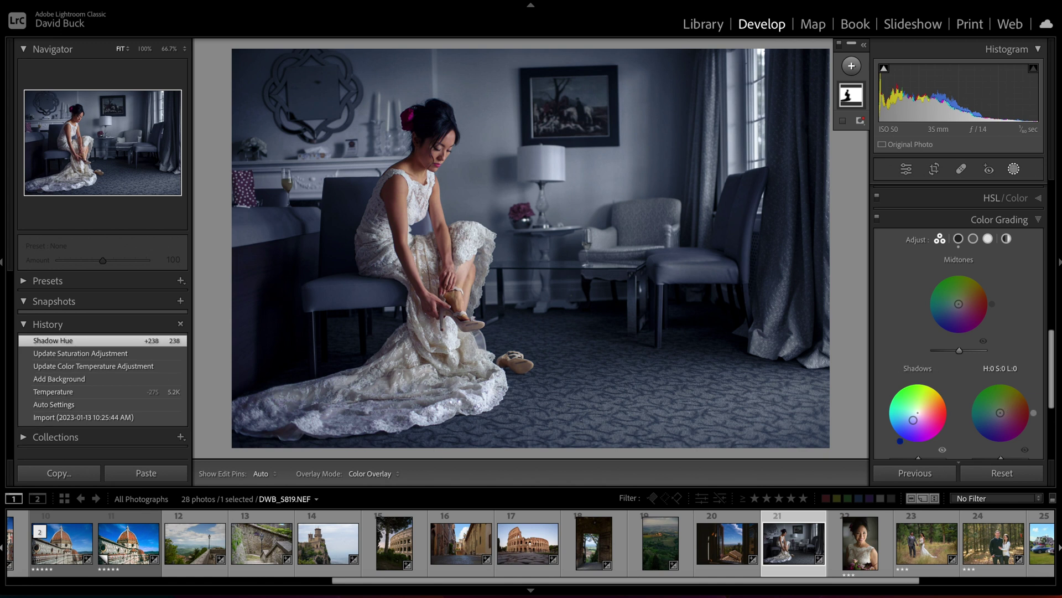
{"action": "left_click_drag", "start_coordinate": [1007, 403], "coordinate": [1007, 406]}
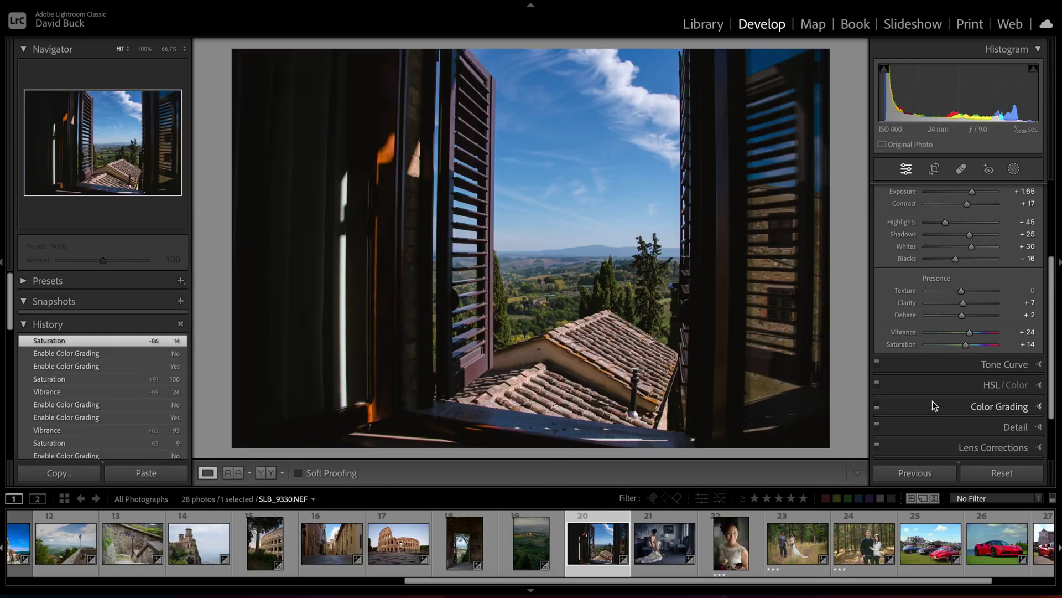
Set the shutters photo's Vibrance to 83 and Highlights to -26, and switch Color Grading on.
{"action": "left_click_drag", "start_coordinate": [970, 332], "coordinate": [991, 334]}
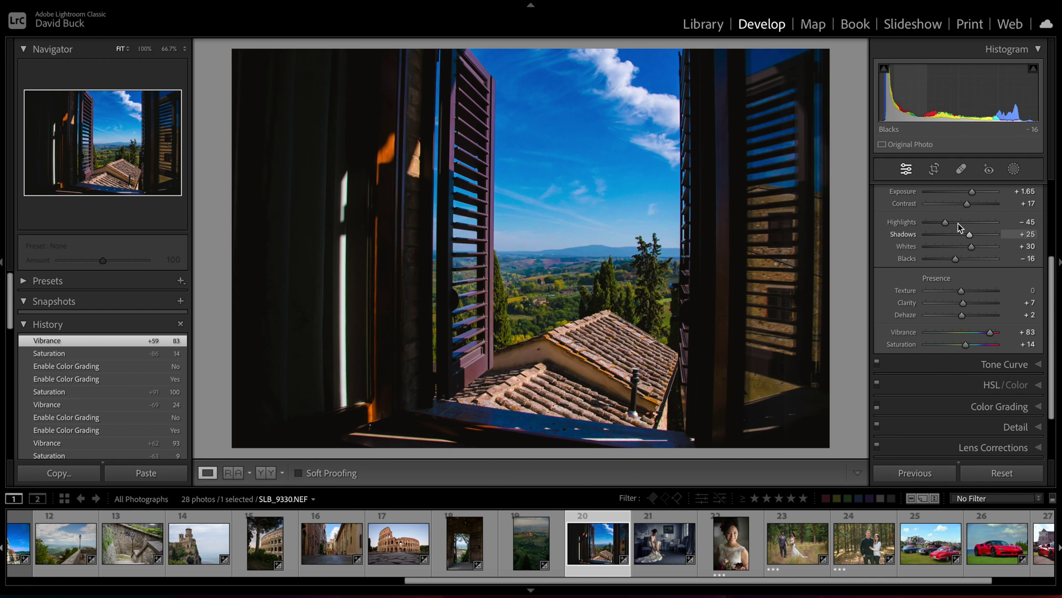
{"action": "left_click_drag", "start_coordinate": [964, 223], "coordinate": [952, 222]}
{"action": "left_click", "coordinate": [877, 405]}
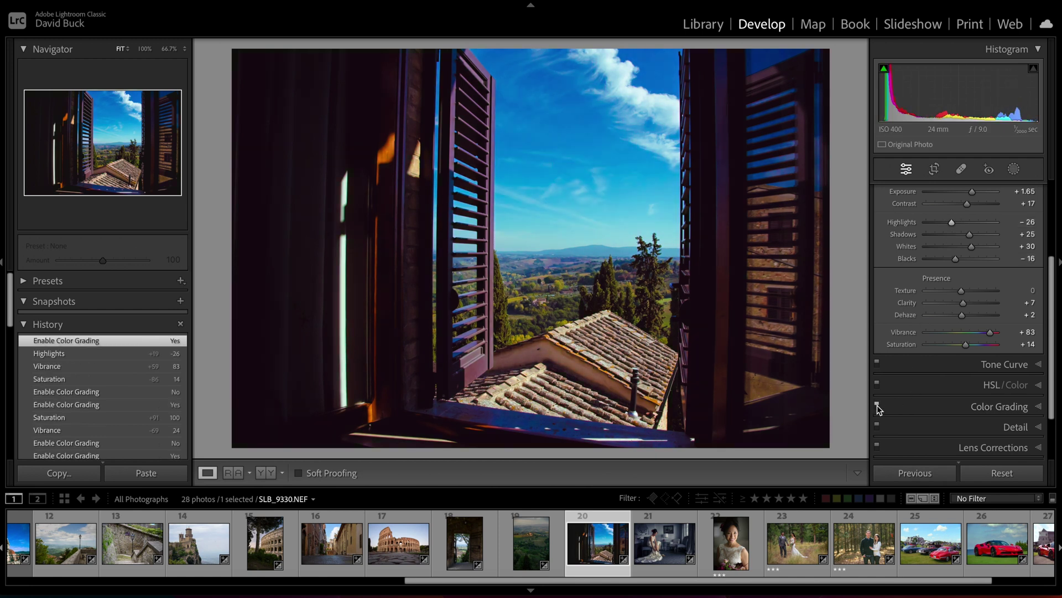
{"action": "left_click", "coordinate": [878, 407]}
{"action": "left_click", "coordinate": [877, 406]}
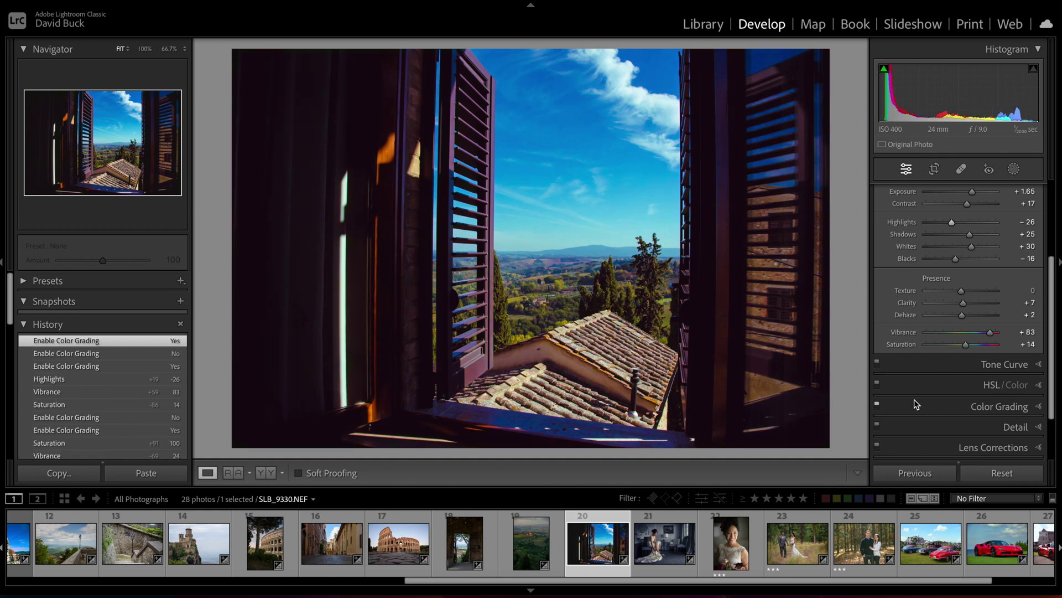
Tint the midtones toward yellow and compare the grading before and after.
{"action": "left_click", "coordinate": [1036, 407]}
{"action": "left_click_drag", "start_coordinate": [959, 273], "coordinate": [963, 270]}
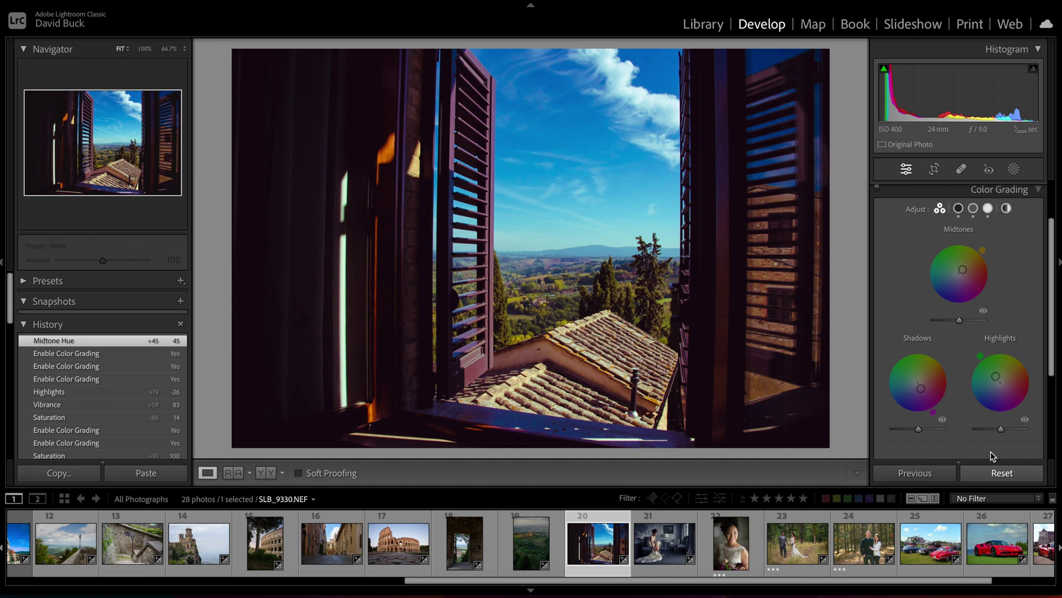
{"action": "left_click", "coordinate": [878, 190]}
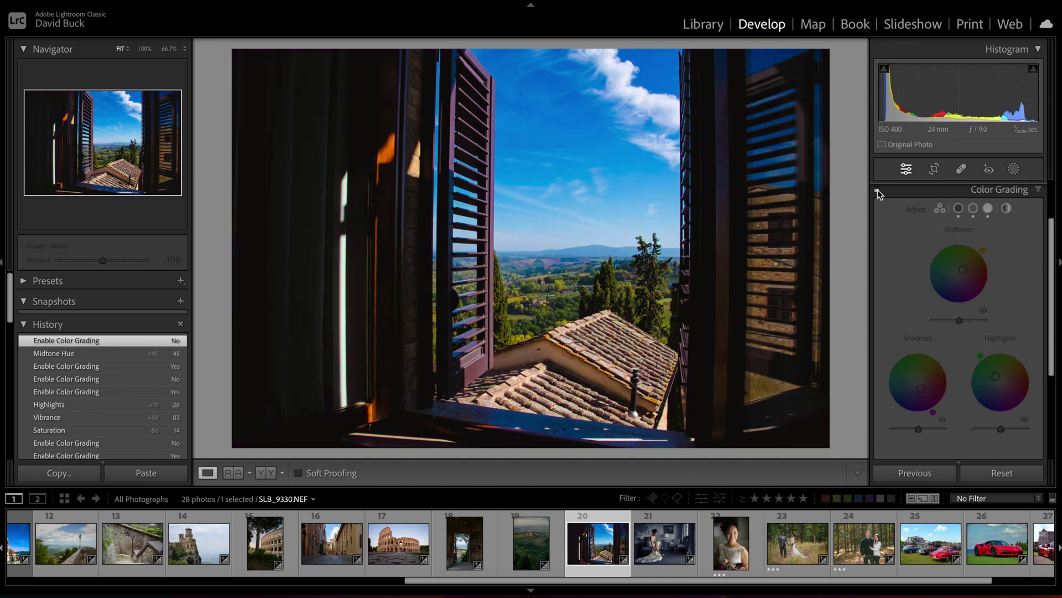
{"action": "left_click", "coordinate": [878, 190]}
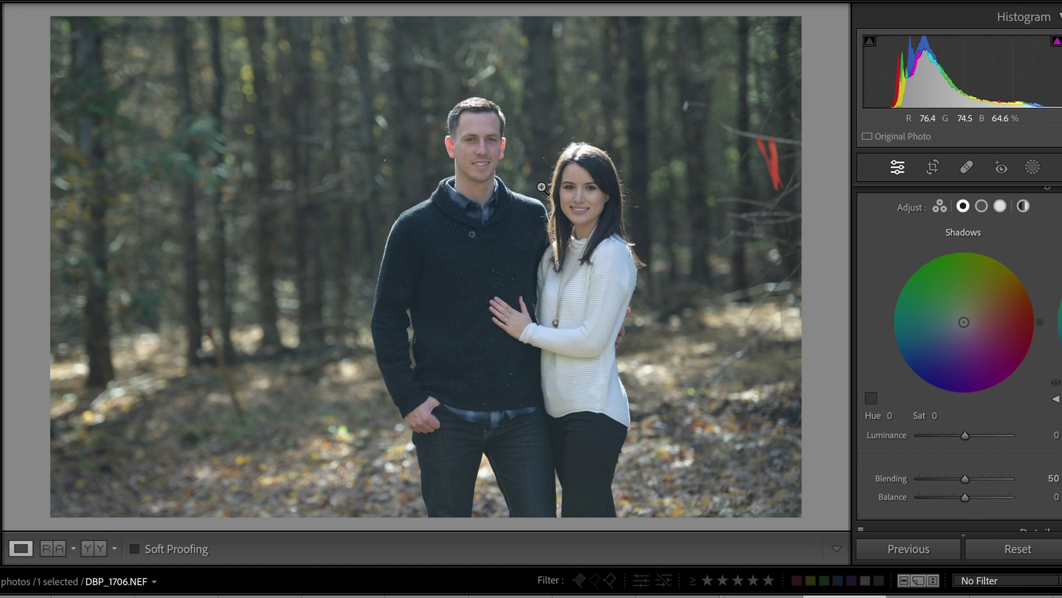
Check the man's face up close, then sample a shadow colour from the photo with the eyedropper.
{"action": "left_click", "coordinate": [494, 159]}
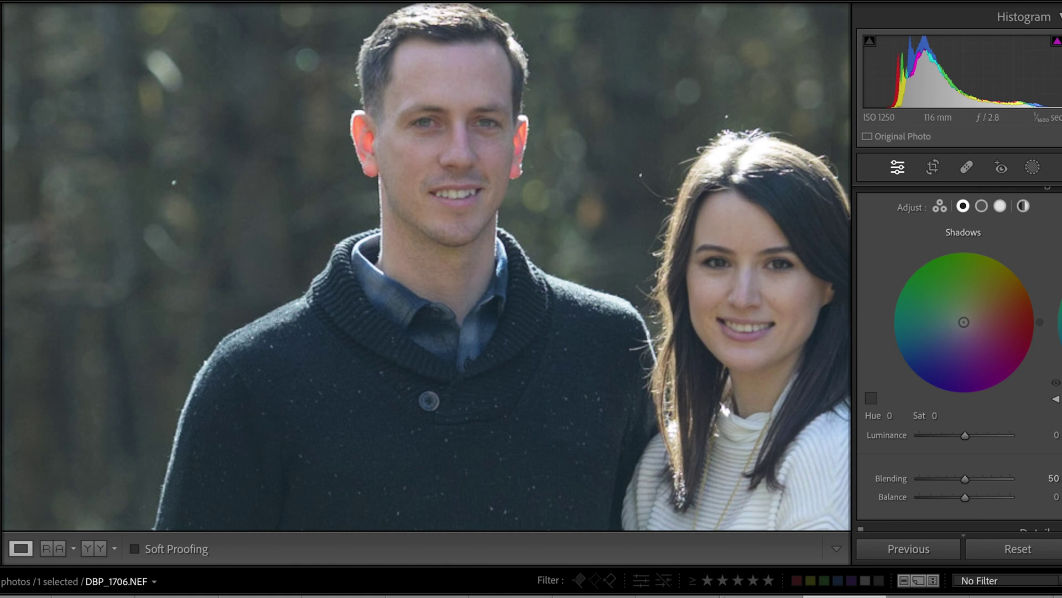
{"action": "key", "text": "z"}
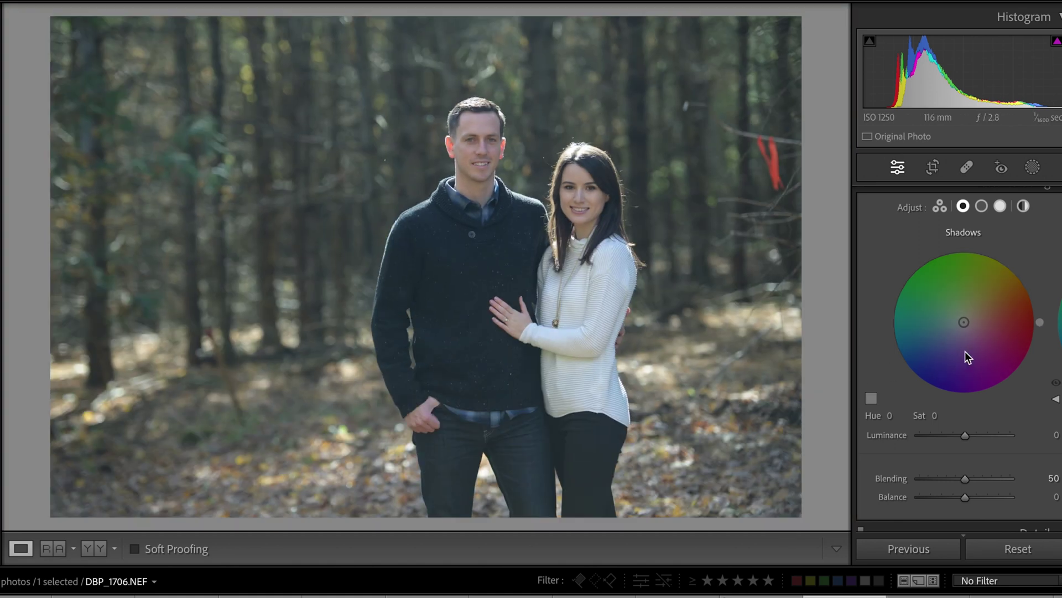
{"action": "left_click", "coordinate": [872, 398]}
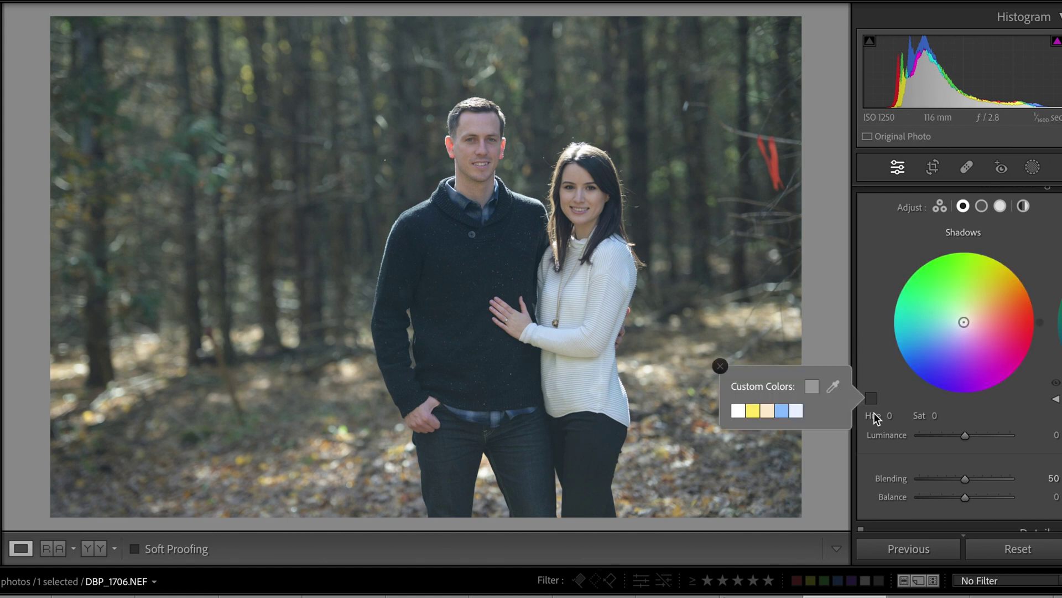
{"action": "left_click", "coordinate": [832, 387]}
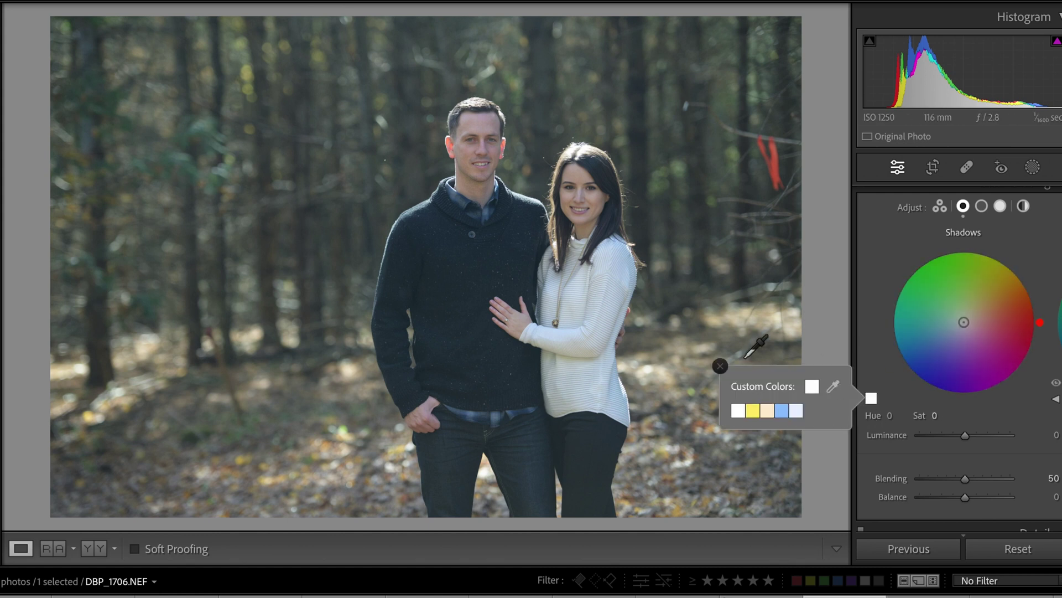
{"action": "left_click", "coordinate": [611, 250]}
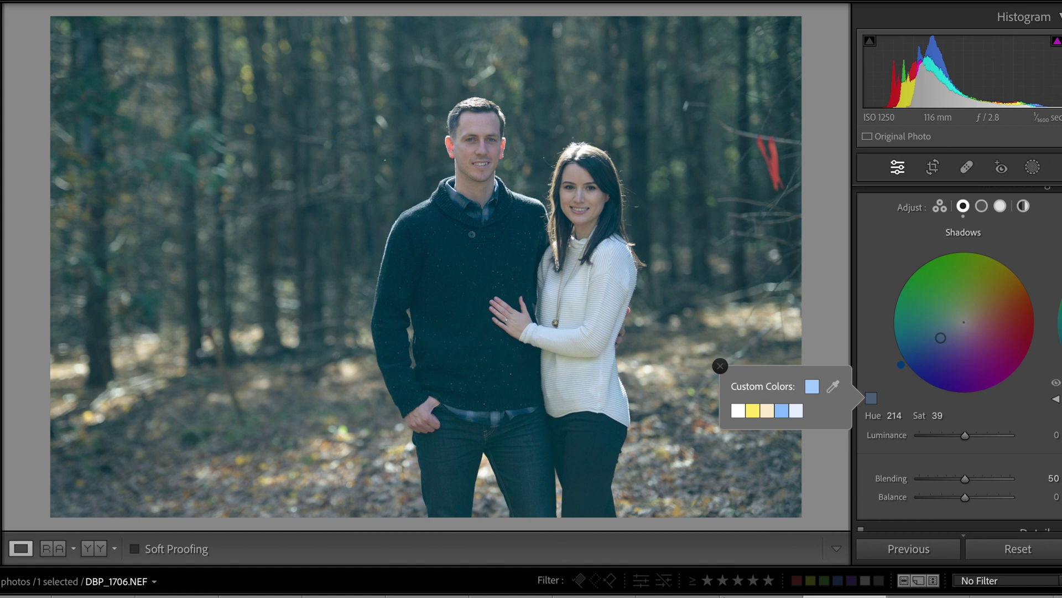
Give the shadows a warm hue 33 tint and darken shadow luminance to -55.
{"action": "left_click", "coordinate": [982, 306]}
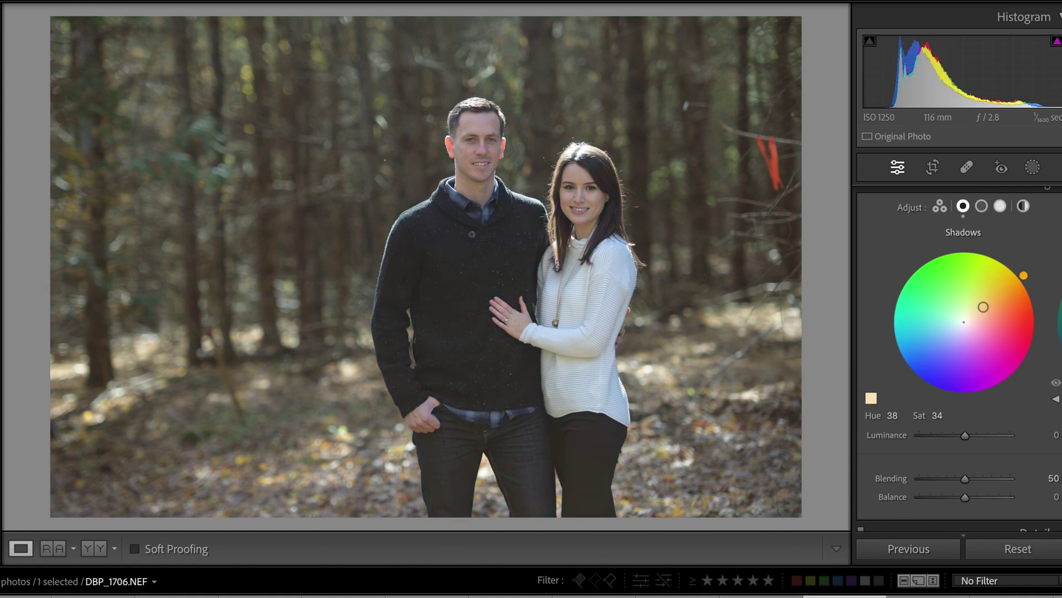
{"action": "mouse_move", "coordinate": [983, 307]}
{"action": "left_mouse_down"}
{"action": "mouse_move", "coordinate": [997, 297]}
{"action": "mouse_move", "coordinate": [984, 309]}
{"action": "left_mouse_up"}
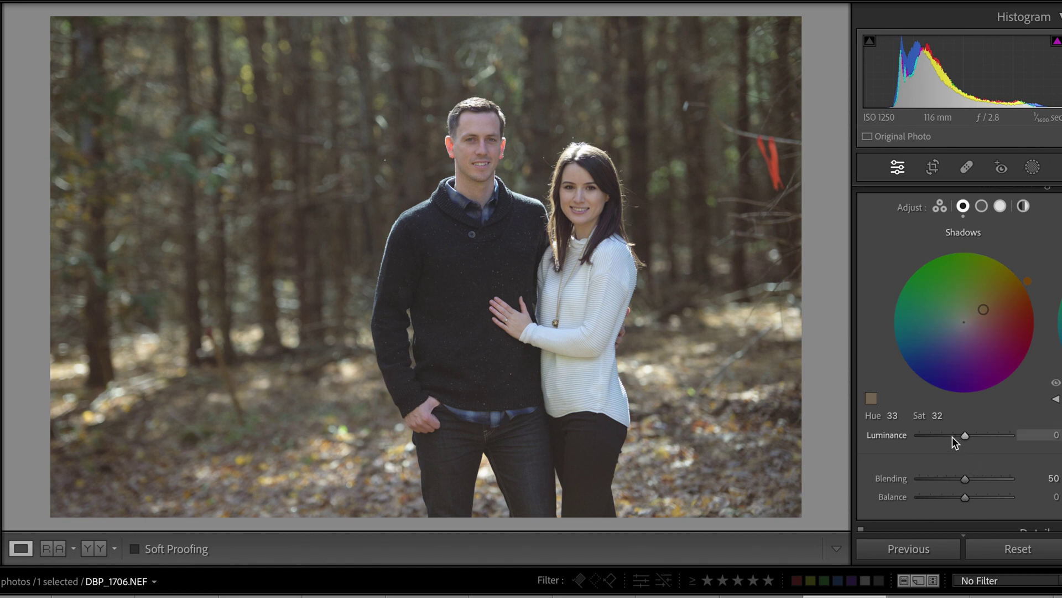
{"action": "left_click_drag", "start_coordinate": [952, 437], "coordinate": [940, 435]}
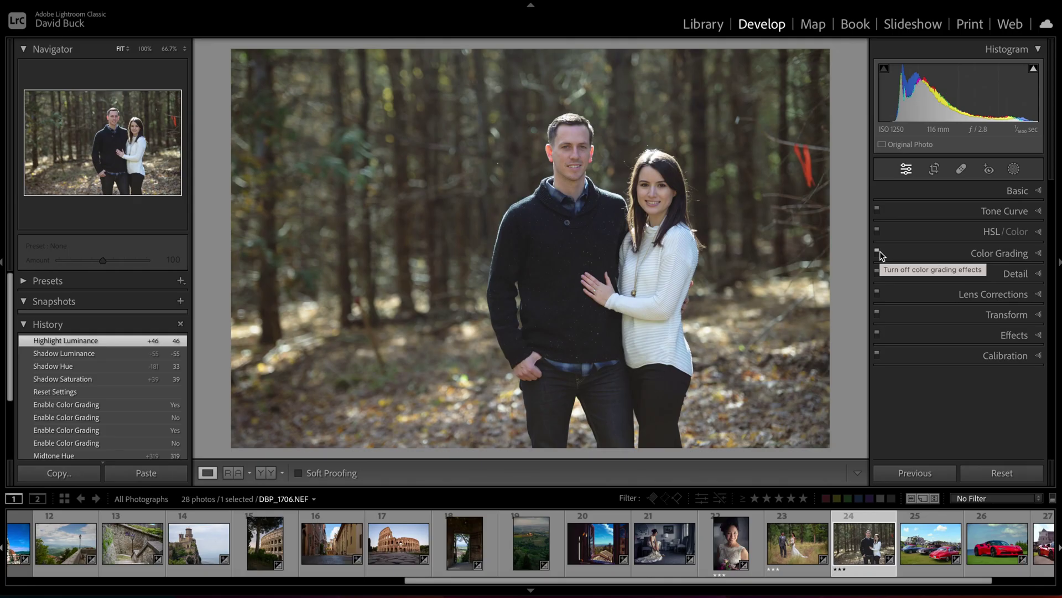
With Color Grading off, set HSL Blue Saturation to -44 and Blue Hue to -23.
{"action": "left_click", "coordinate": [879, 253]}
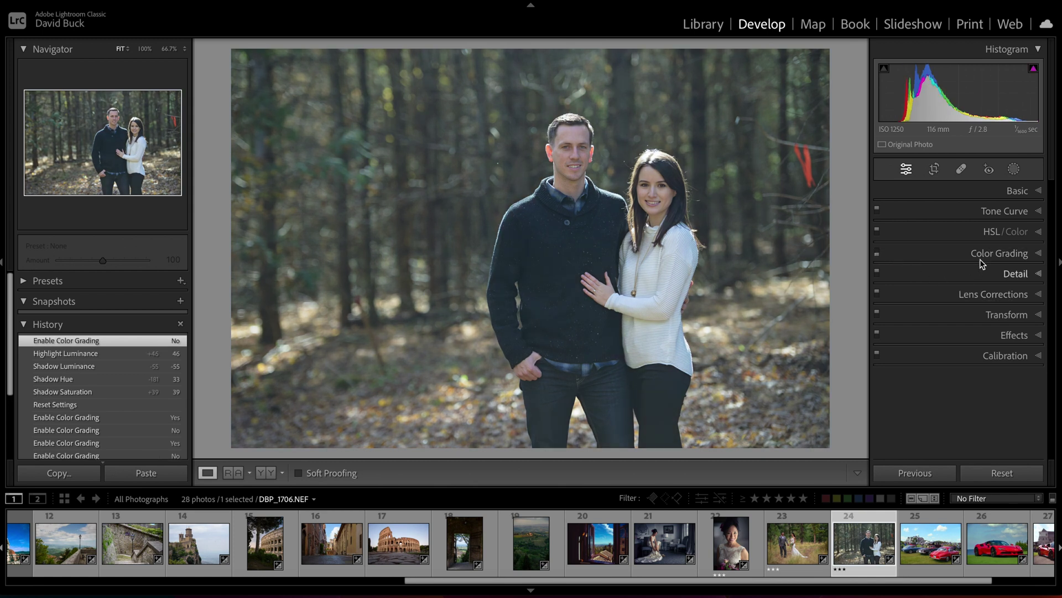
{"action": "left_click", "coordinate": [1037, 232]}
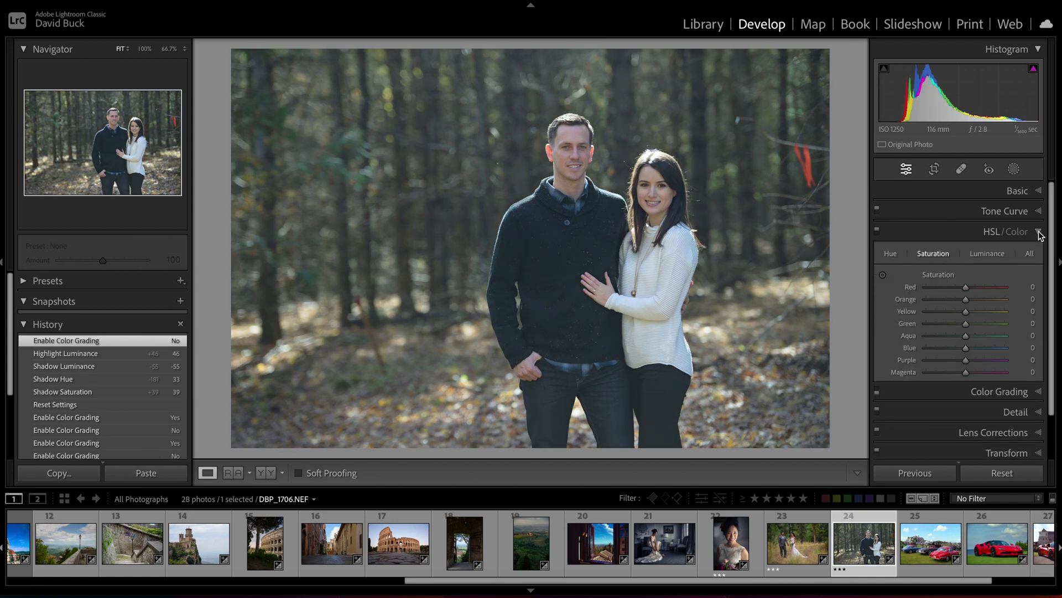
{"action": "left_click", "coordinate": [950, 349]}
{"action": "left_click", "coordinate": [890, 253]}
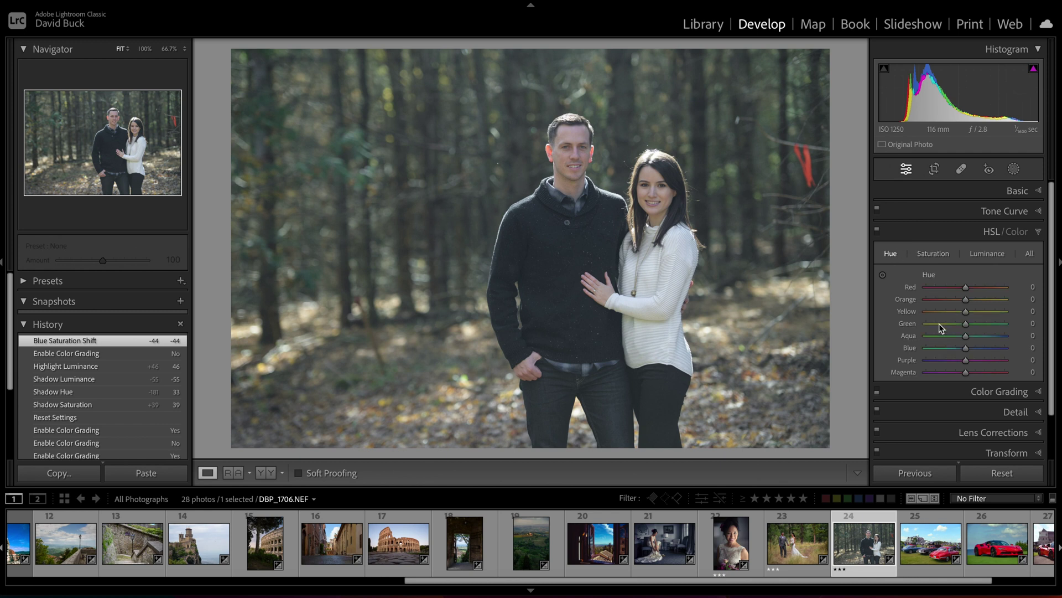
{"action": "left_click_drag", "start_coordinate": [968, 348], "coordinate": [957, 349]}
{"action": "left_click", "coordinate": [877, 230]}
Sample white balance from a neutral spot, warming the couple photo to Temp 6,500, Tint -17.
{"action": "left_click", "coordinate": [979, 190]}
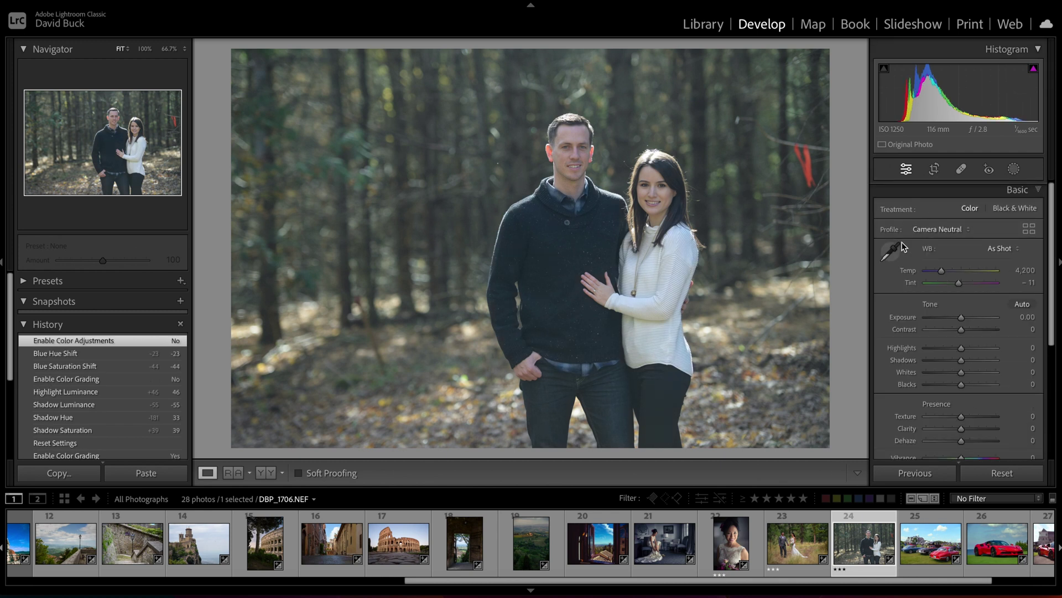
{"action": "left_click", "coordinate": [902, 244]}
{"action": "left_click", "coordinate": [684, 252]}
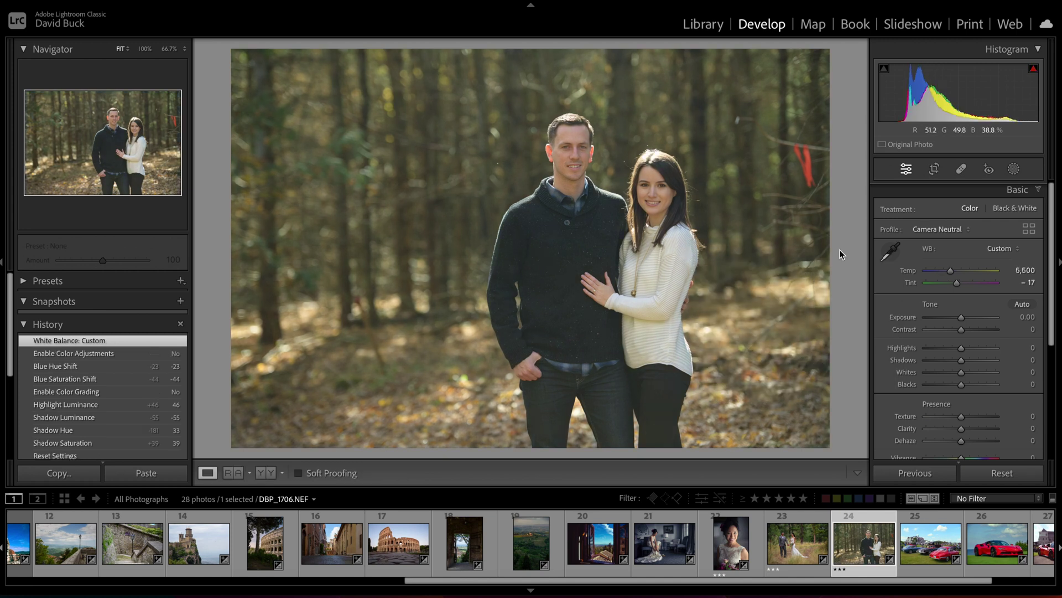
{"action": "left_click", "coordinate": [1014, 171]}
{"action": "left_click", "coordinate": [1015, 170]}
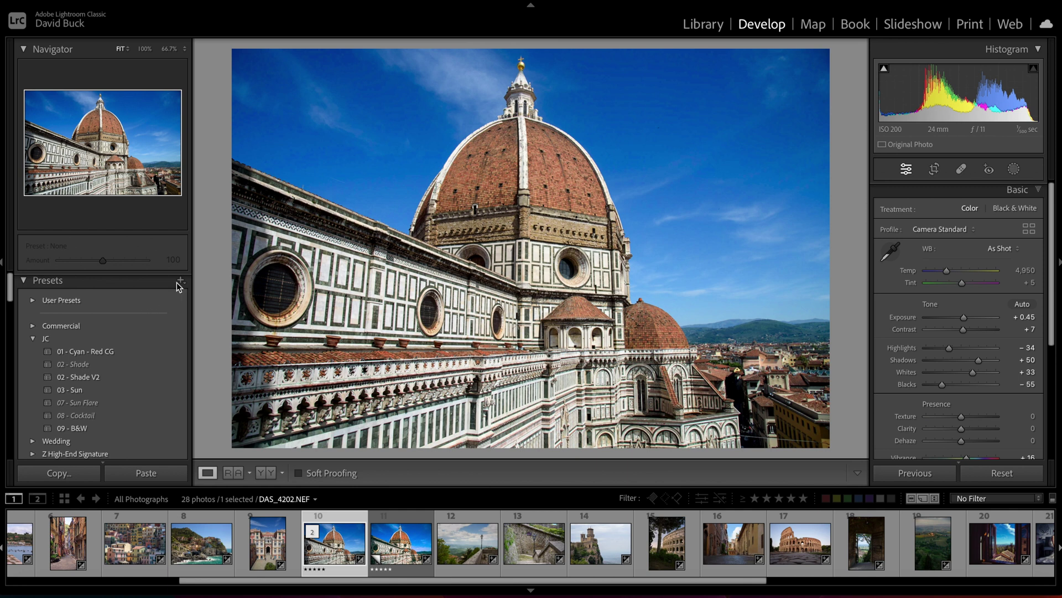
Apply the JC '01 - Cyan - Red CG' preset to the Duomo photo at Amount 108.
{"action": "left_click", "coordinate": [92, 352]}
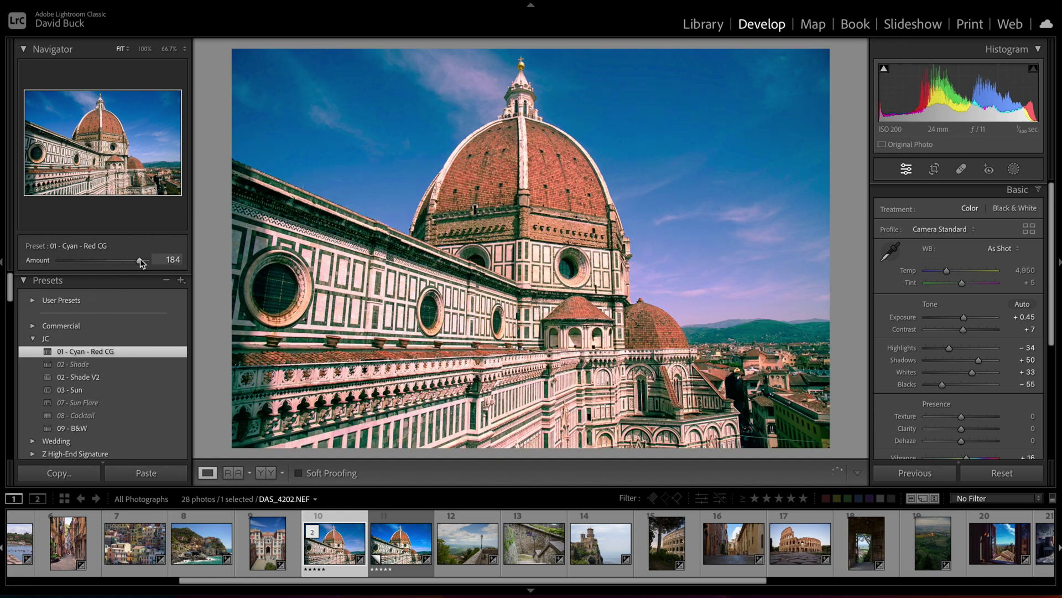
{"action": "mouse_move", "coordinate": [104, 261]}
{"action": "left_mouse_down"}
{"action": "mouse_move", "coordinate": [35, 261]}
{"action": "mouse_move", "coordinate": [154, 262]}
{"action": "mouse_move", "coordinate": [105, 262]}
{"action": "left_mouse_up"}
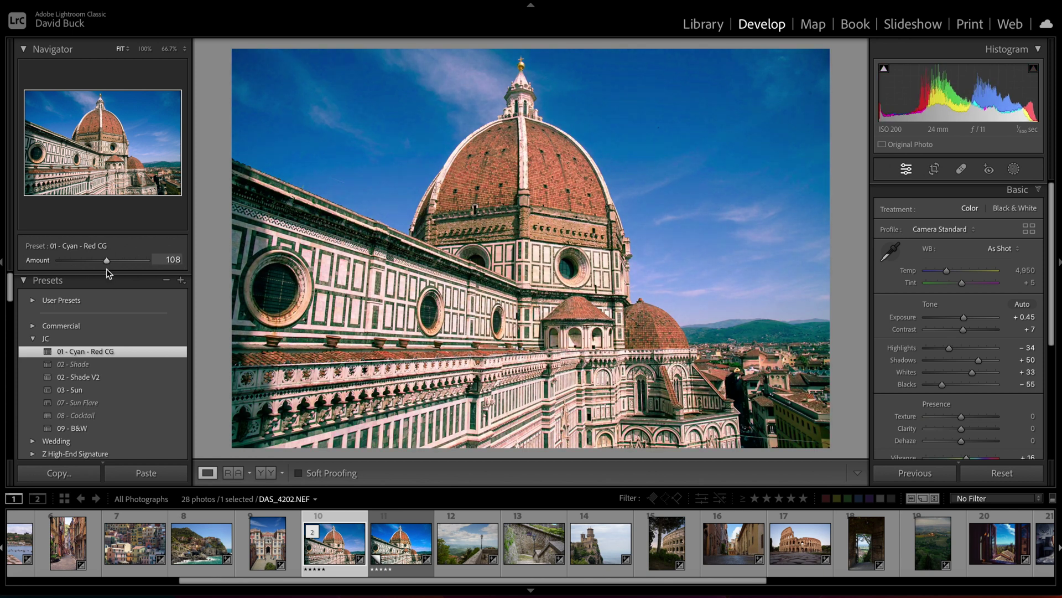